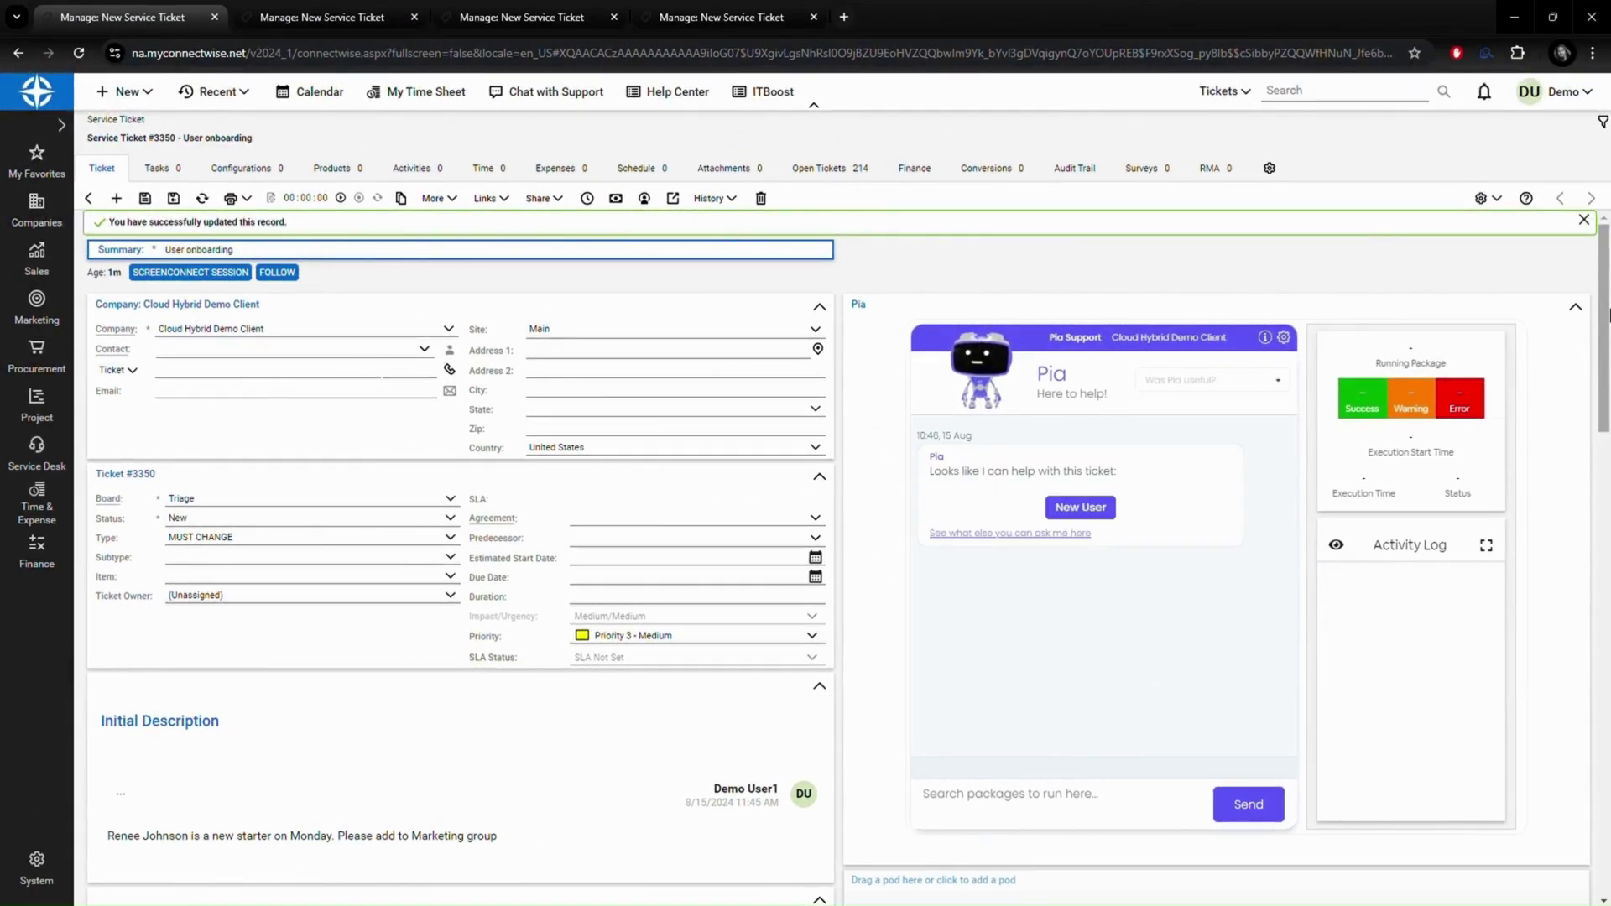
# Launch Pia's New User automation from the Pia chat on ticket #3350.
pyautogui.click(1101, 506)
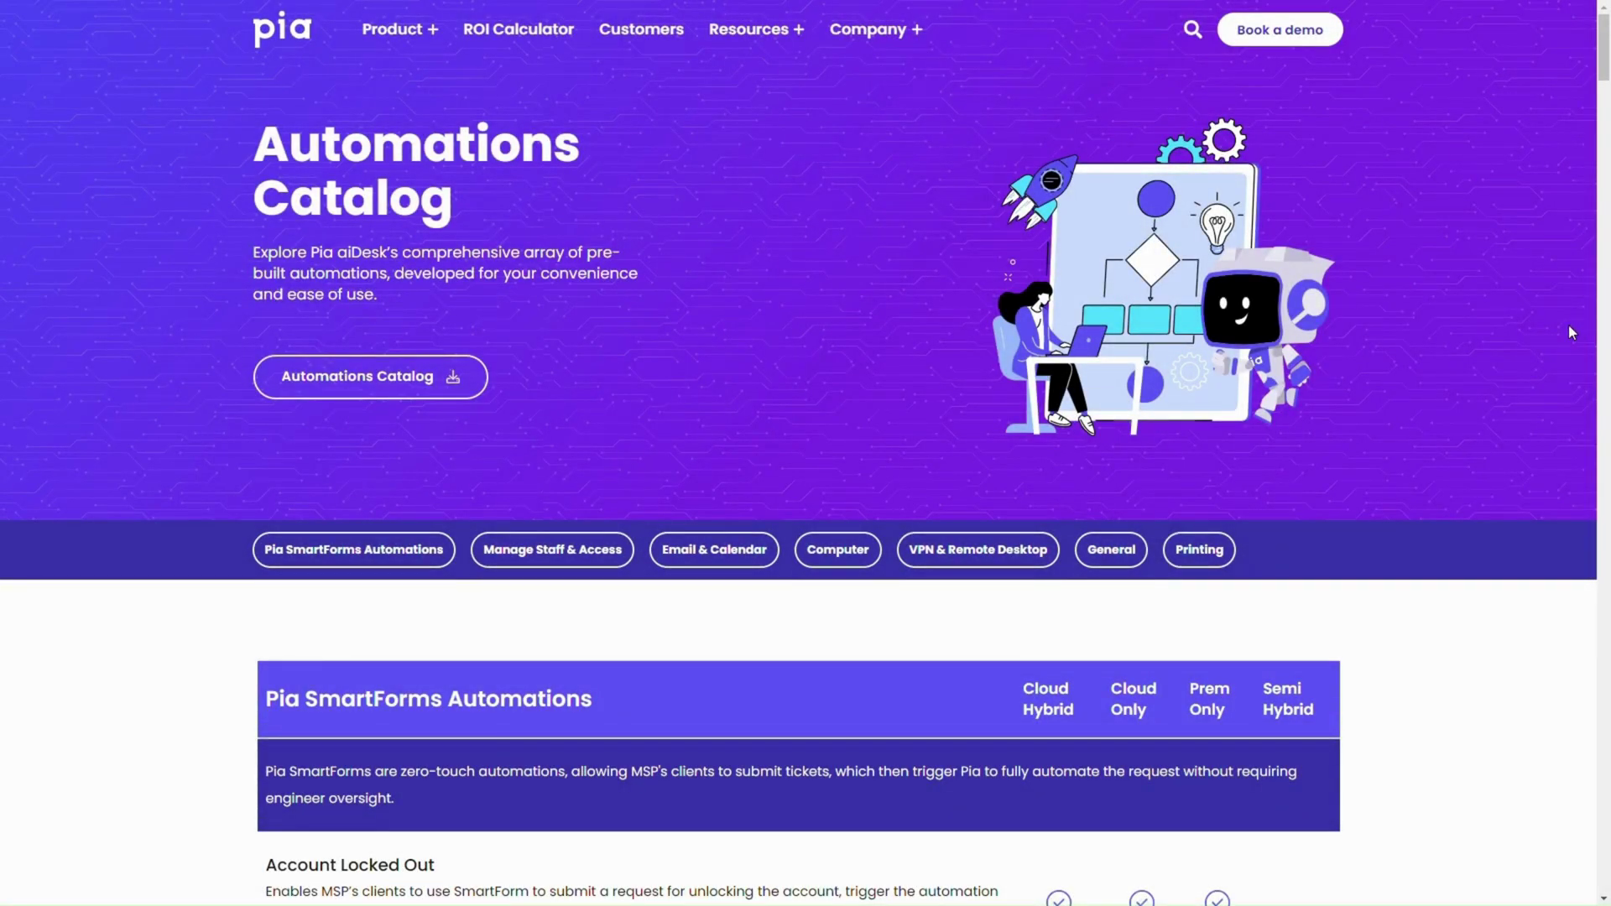
# Scroll the Automations Catalog through the SmartForms and Manage Staff & Access tables.
pyautogui.scroll(-5, 1572, 332)
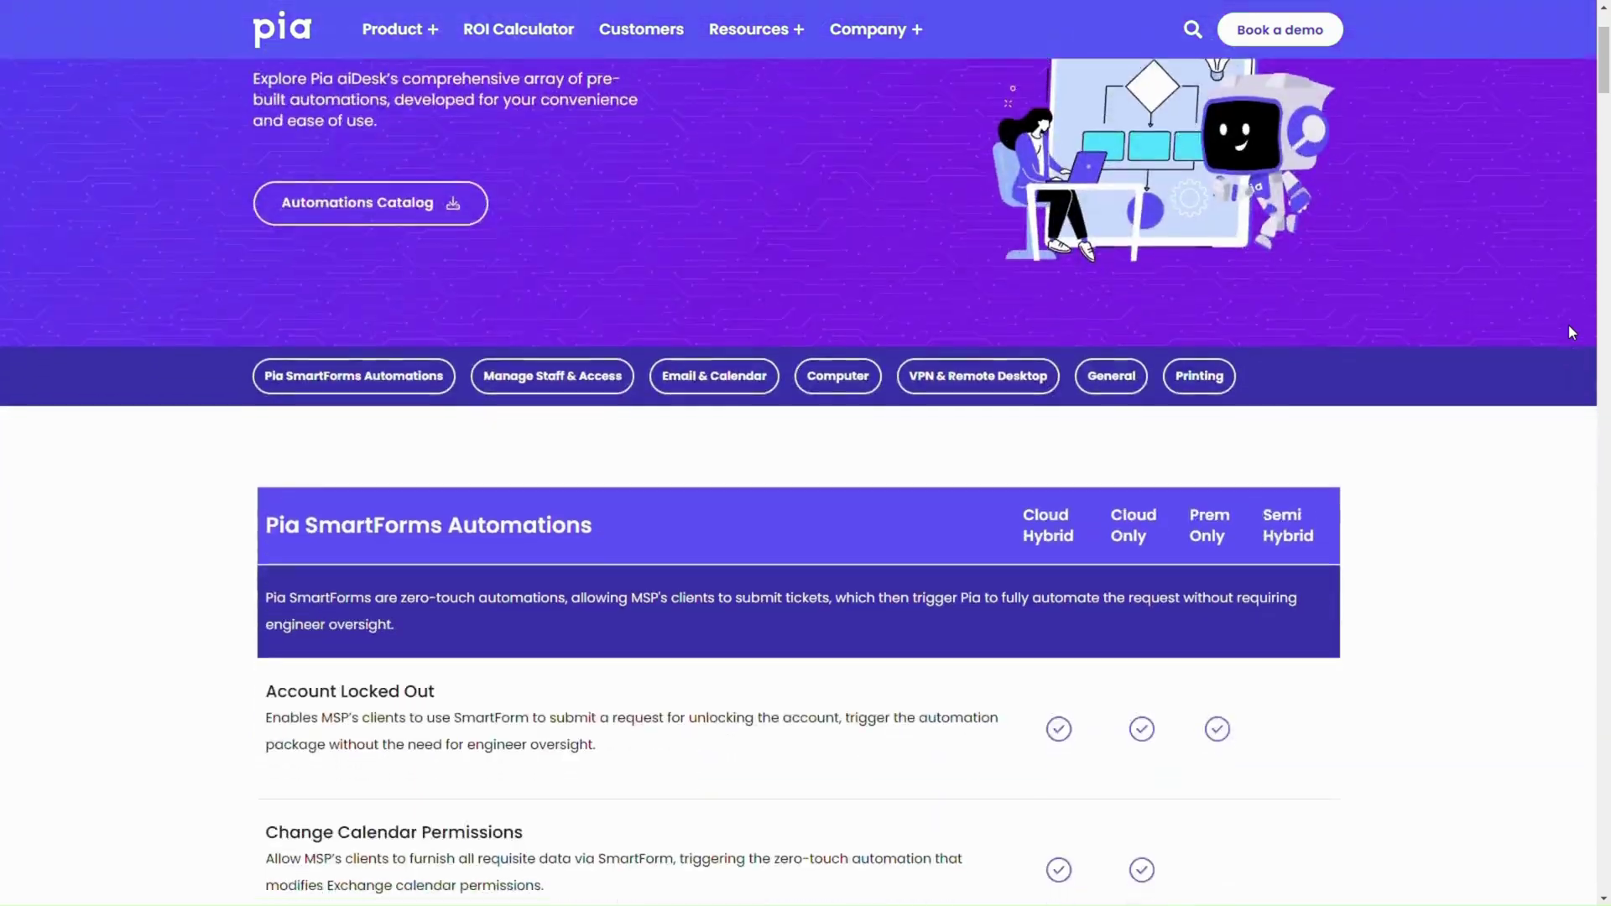
pyautogui.scroll(-1, 1572, 332)
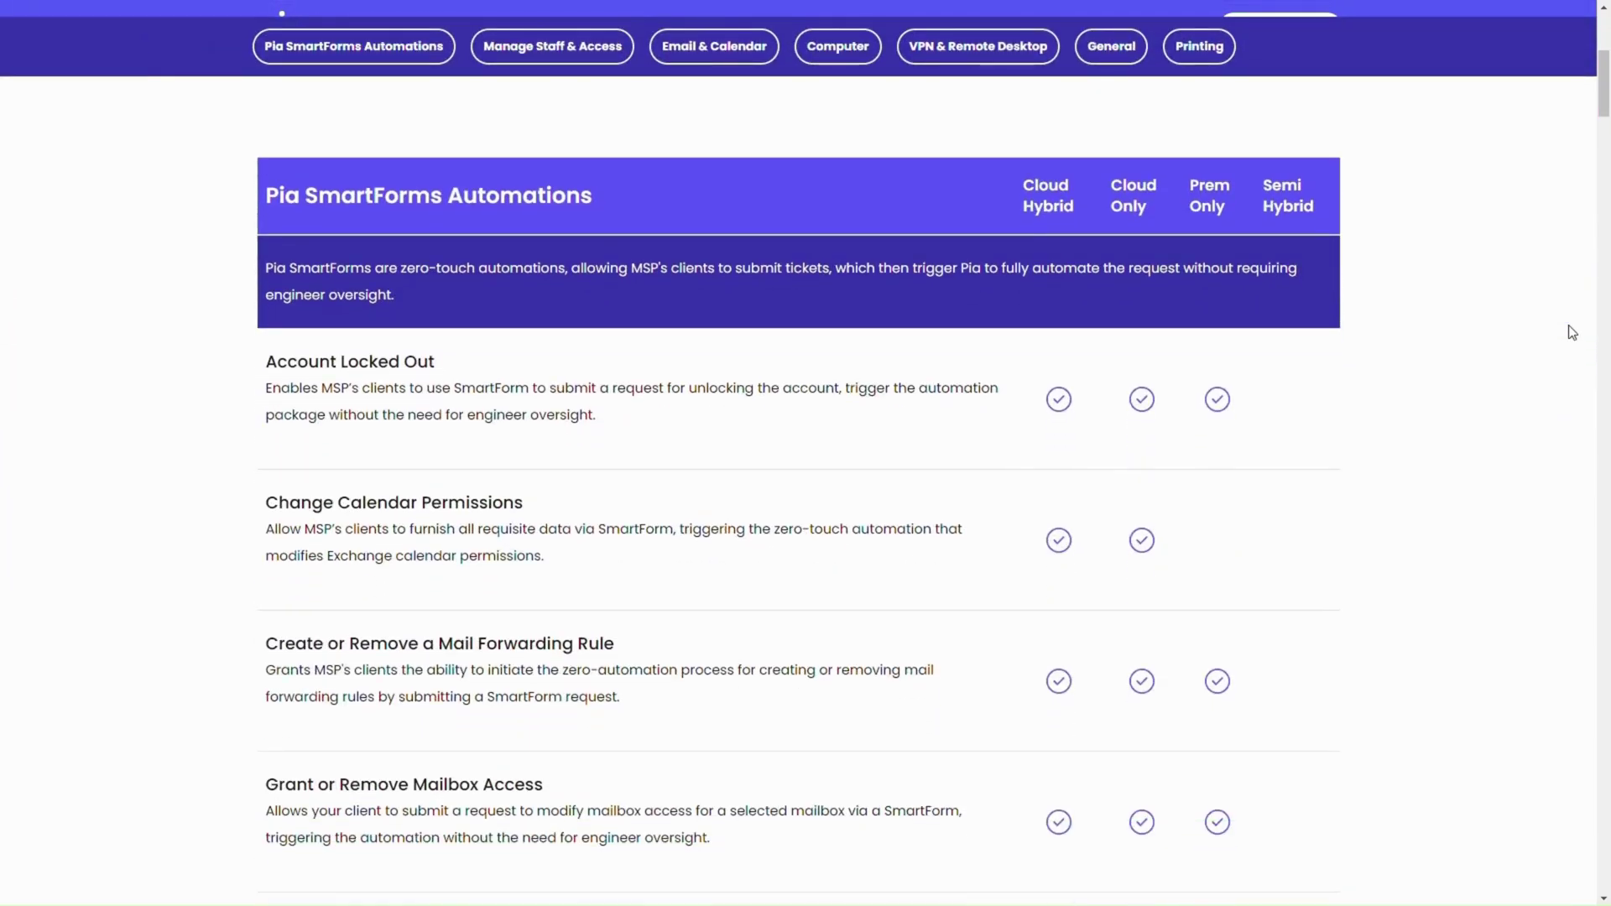
pyautogui.scroll(-3, 1572, 332)
pyautogui.scroll(-3, 1572, 332)
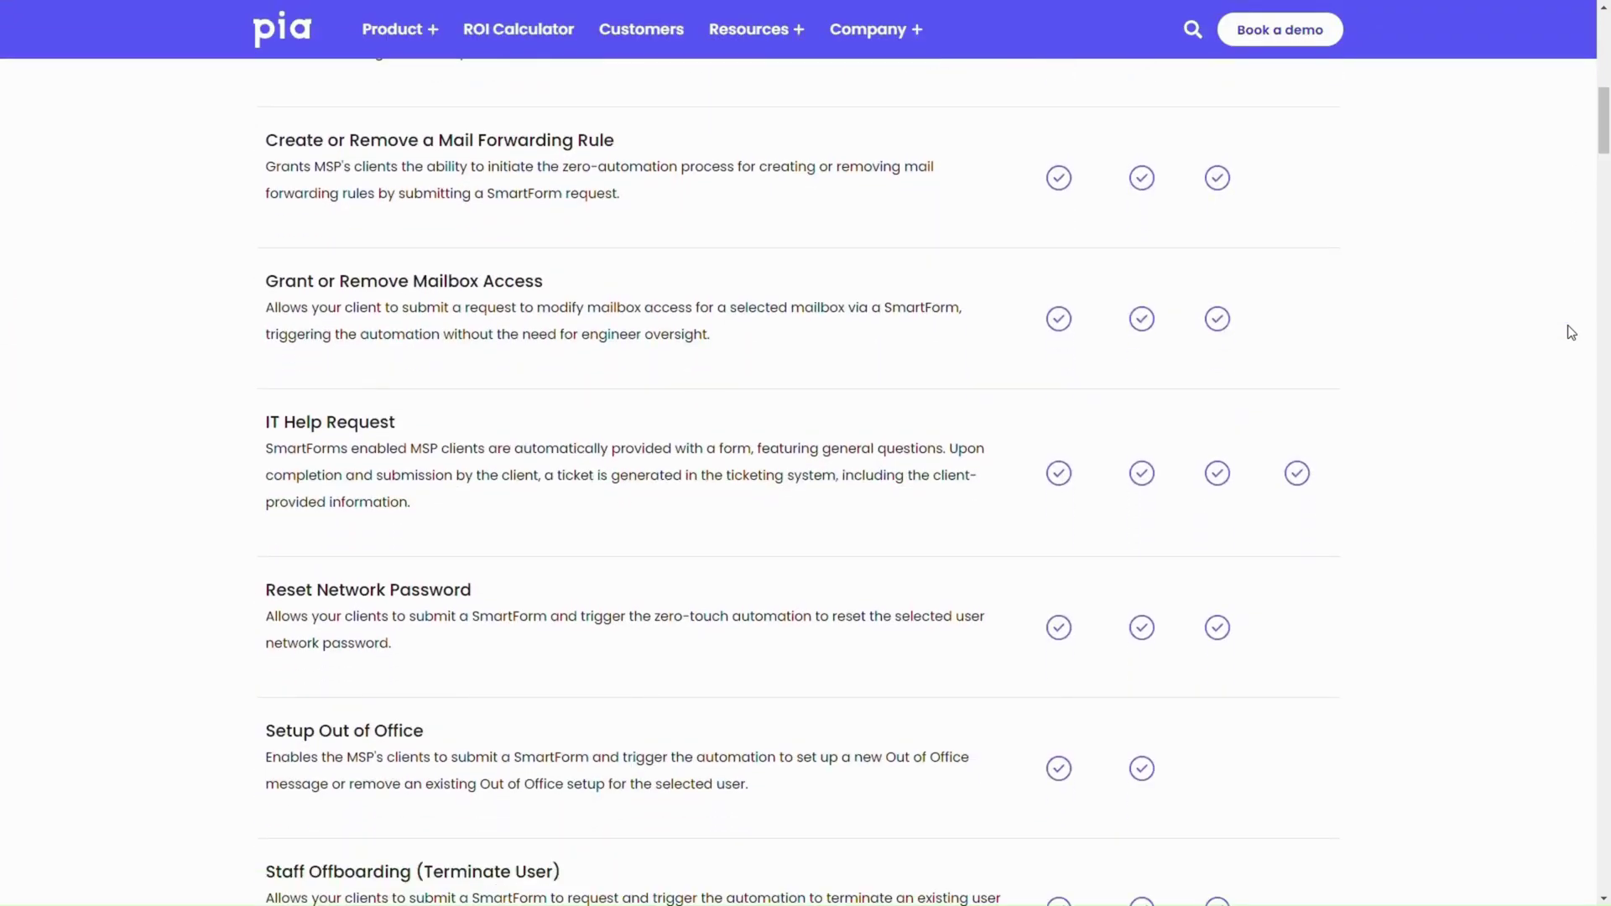
pyautogui.scroll(-3, 1572, 333)
pyautogui.scroll(-1, 1572, 332)
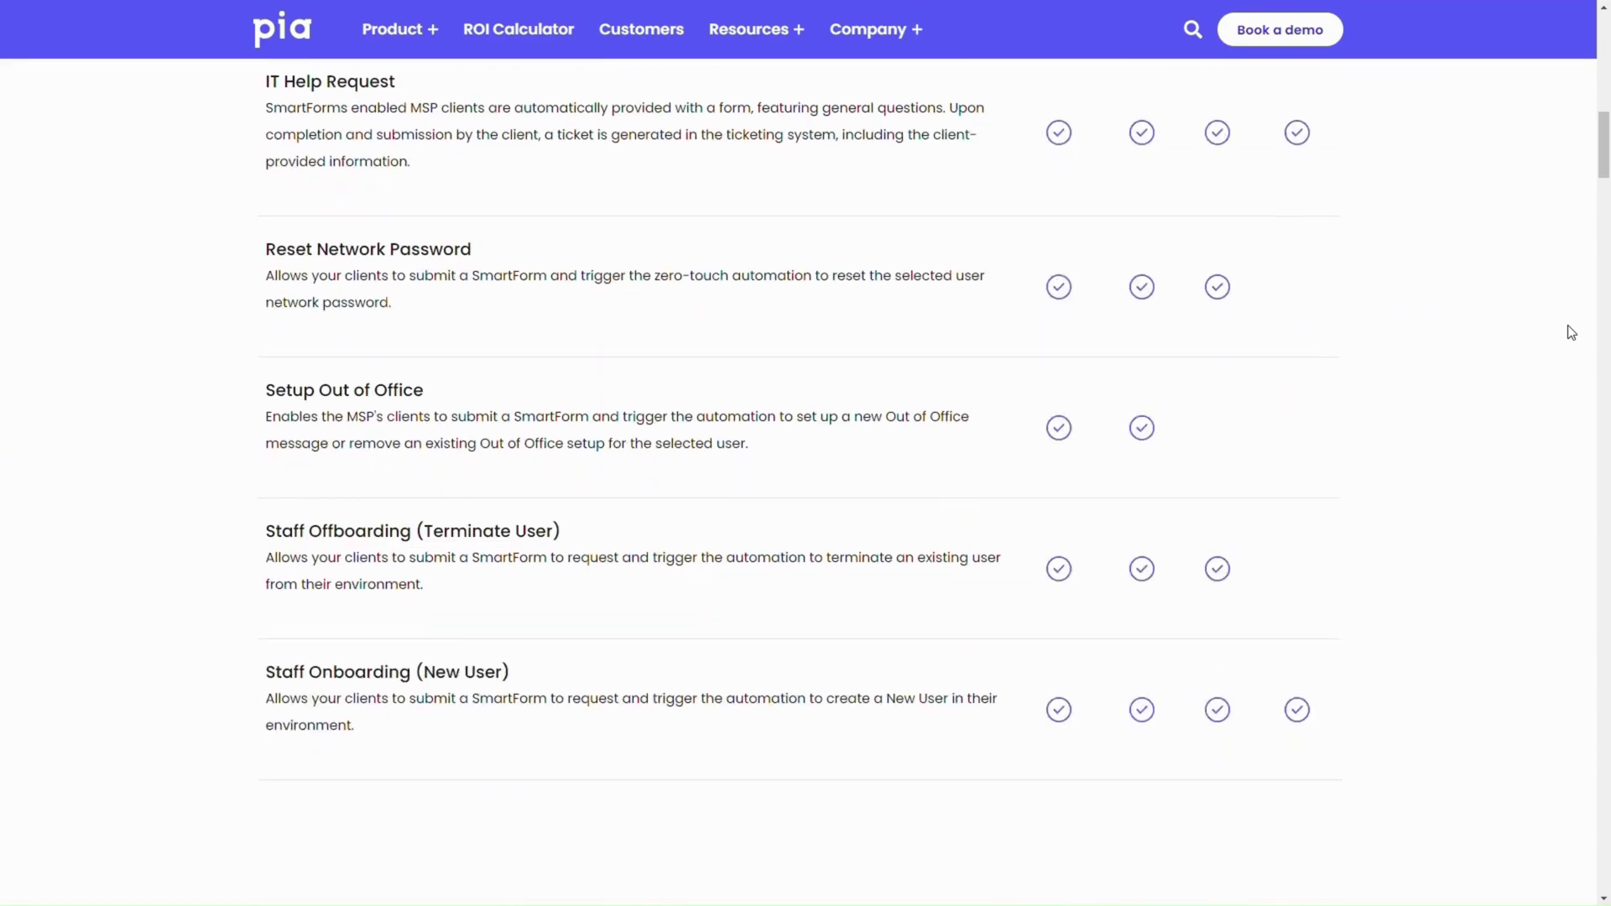
pyautogui.scroll(-4, 1572, 332)
pyautogui.scroll(-4, 1572, 332)
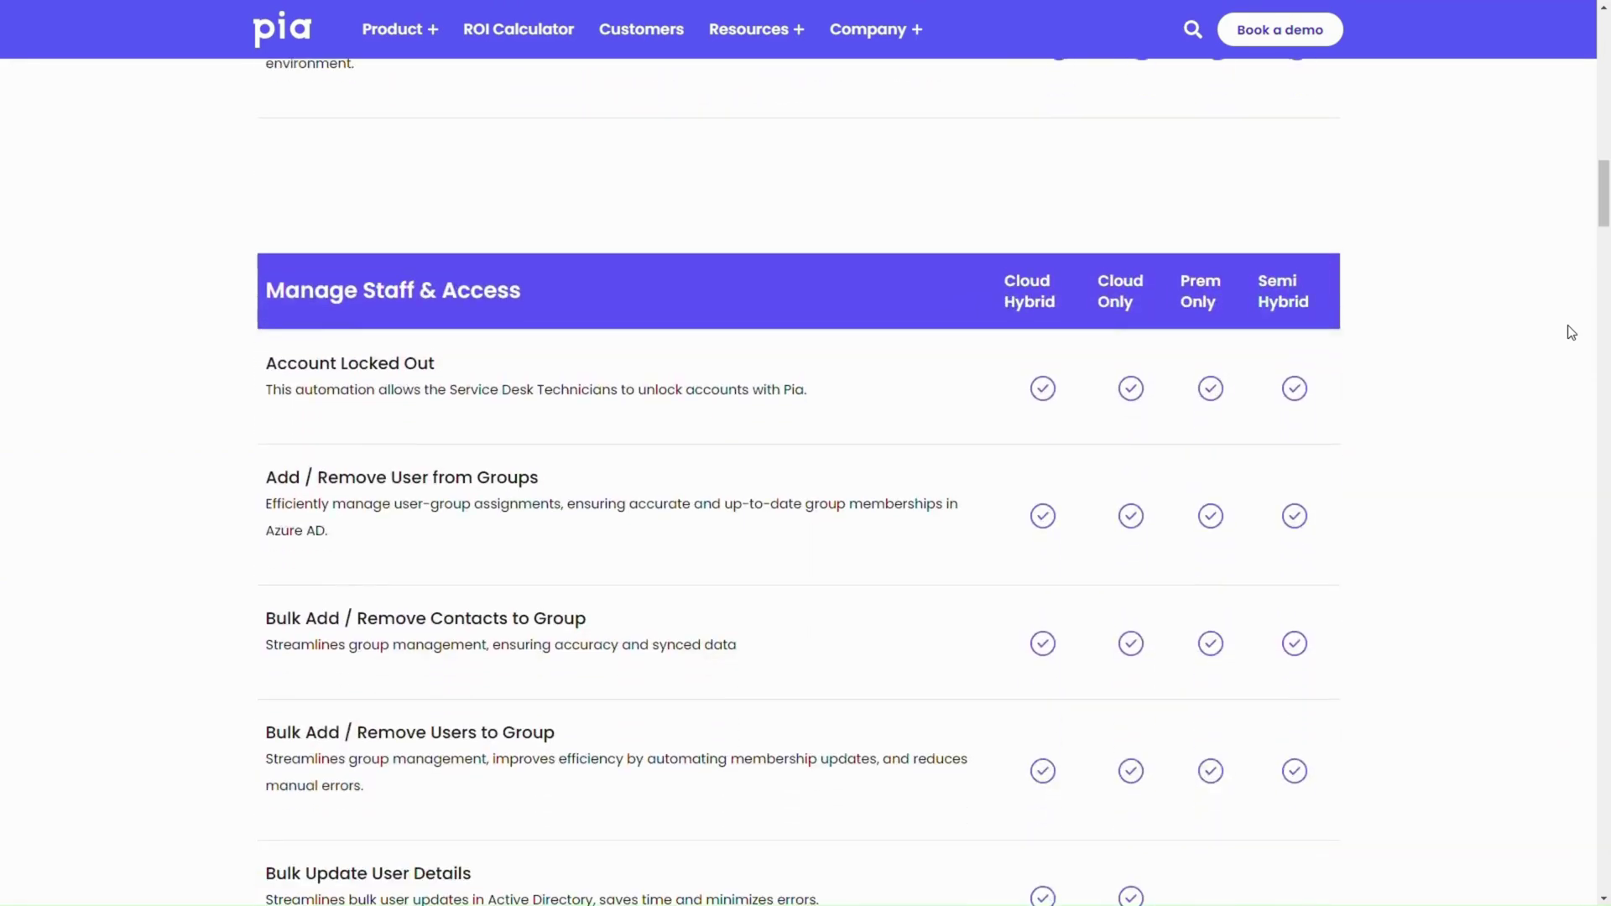
pyautogui.scroll(-1, 1572, 332)
pyautogui.scroll(-3, 1572, 332)
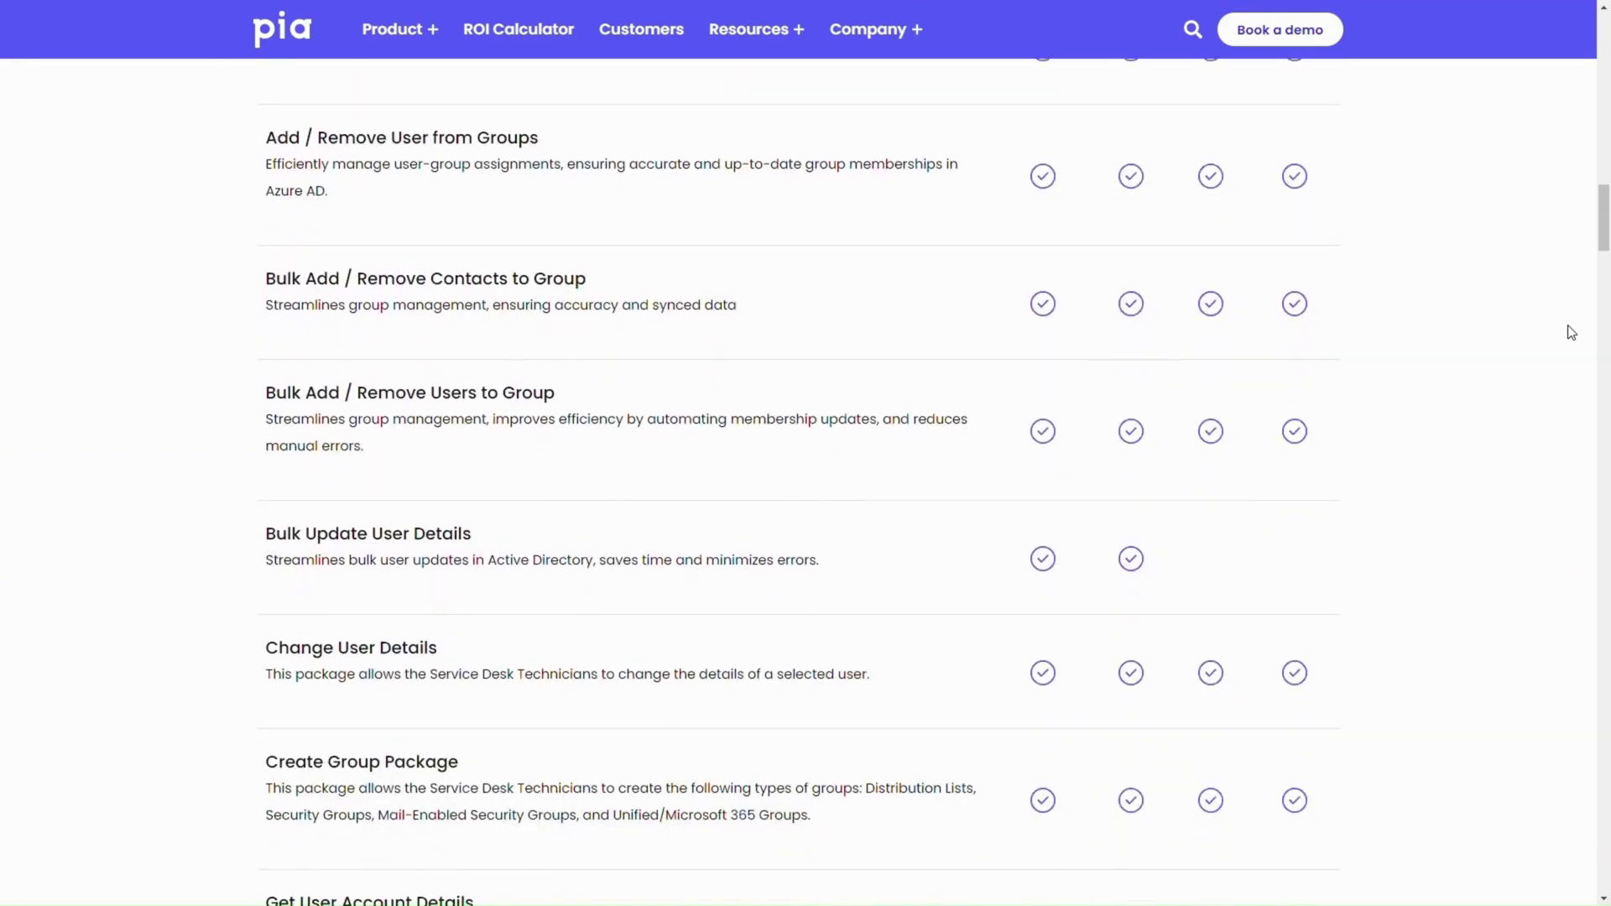
pyautogui.scroll(-5, 1572, 332)
pyautogui.scroll(-10, 1572, 333)
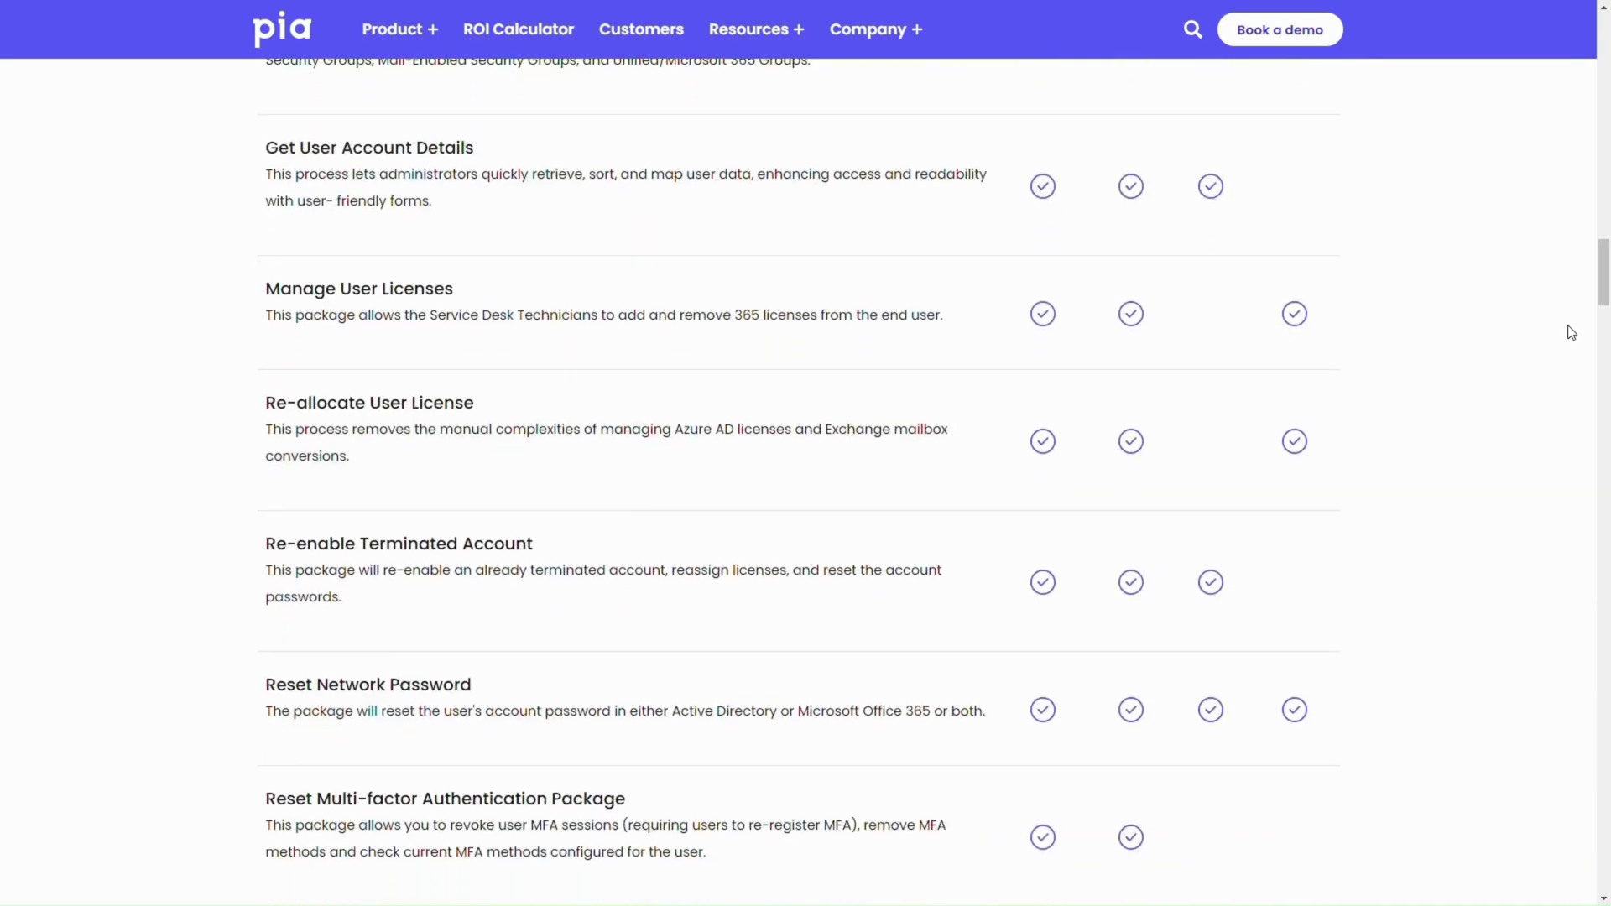
pyautogui.scroll(-7, 1572, 333)
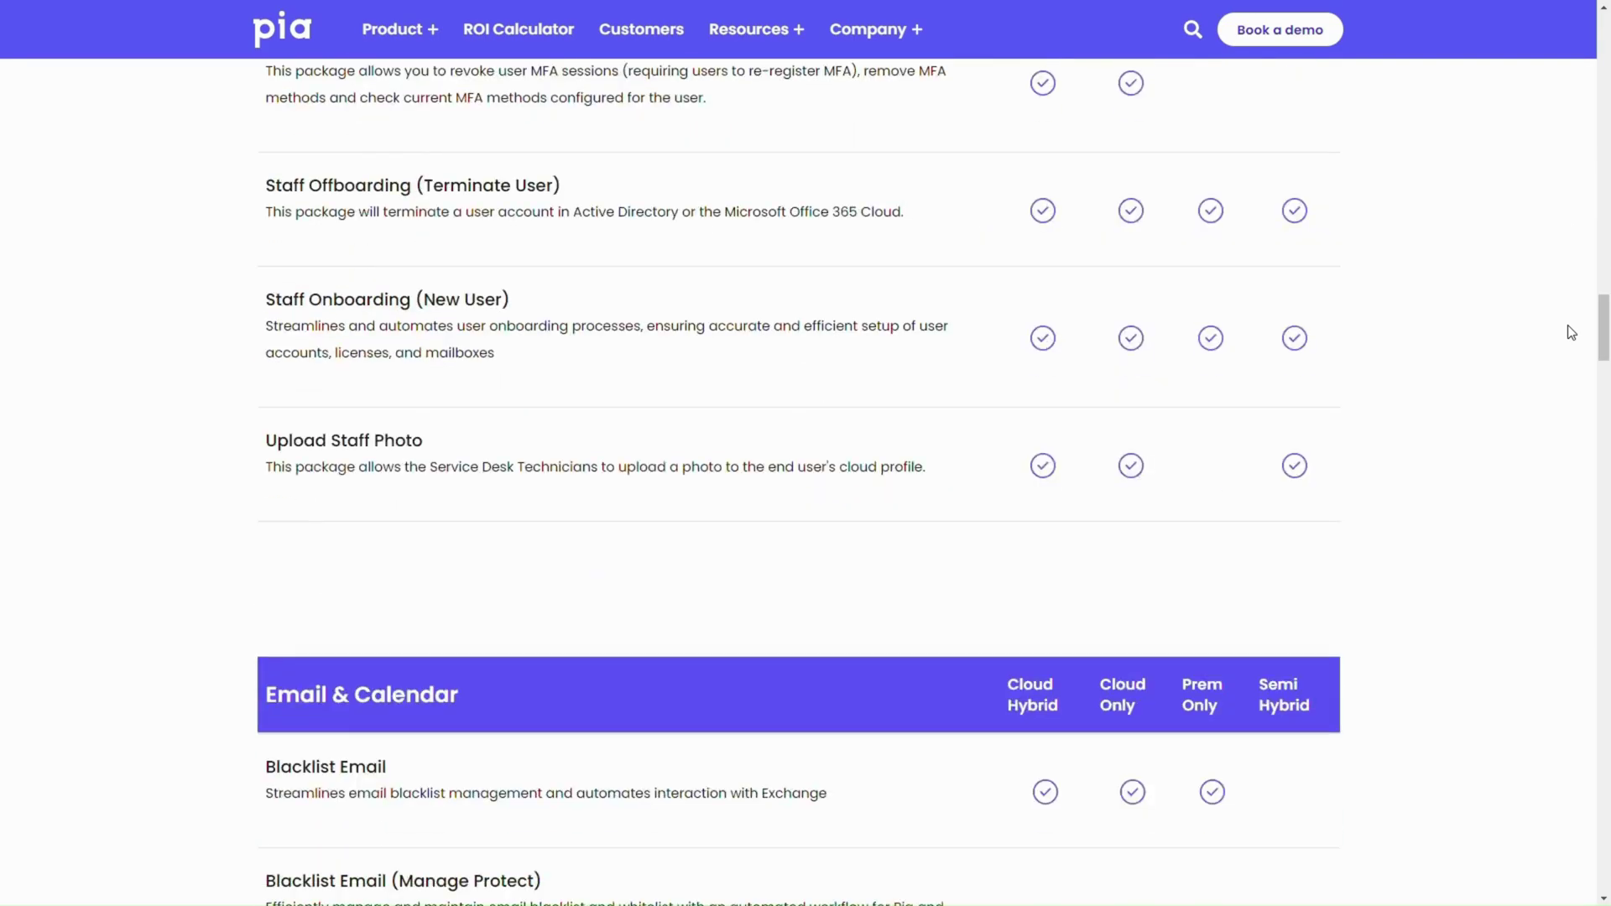
pyautogui.scroll(-4, 1572, 332)
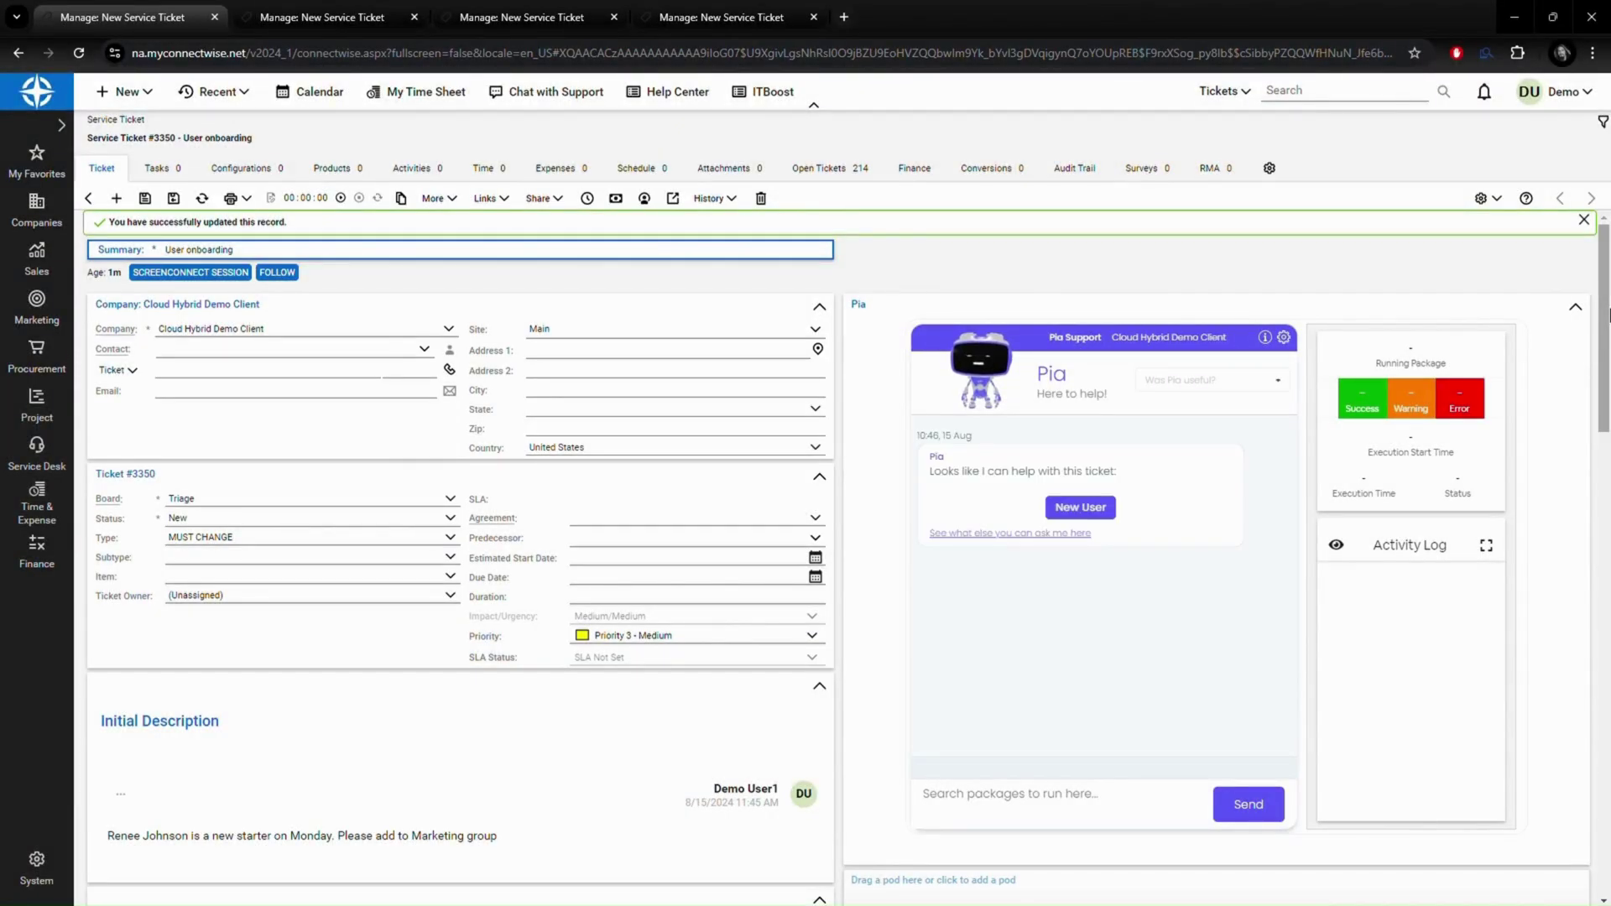
# Run Pia's New User automation and submit a password reset requiring change at next logon.
pyautogui.click(1100, 505)
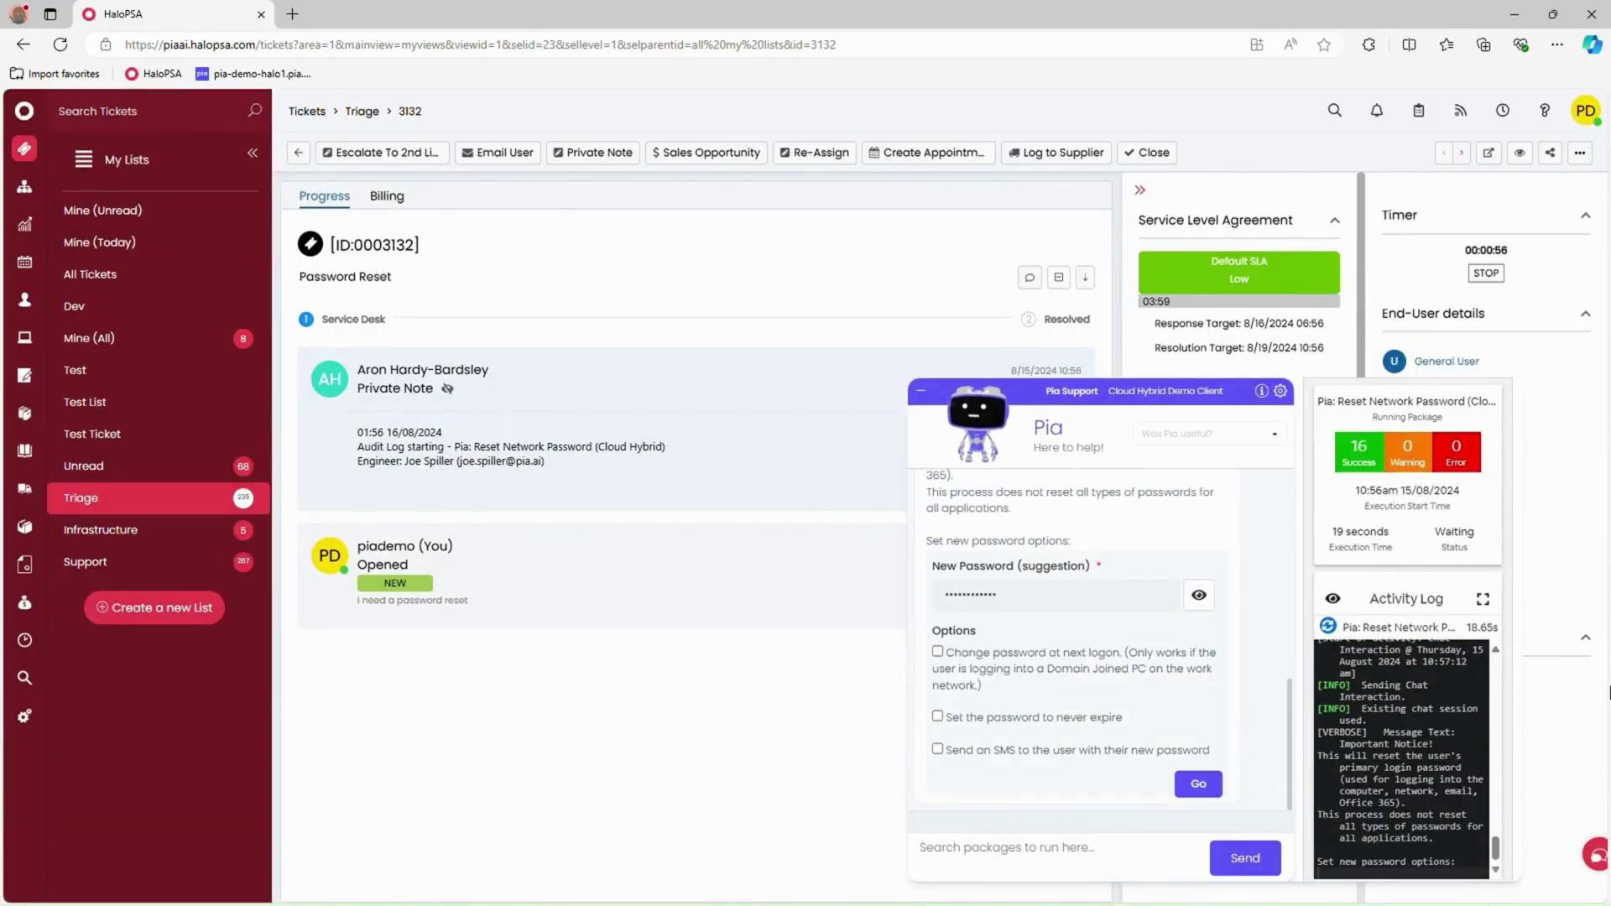
pyautogui.click(937, 652)
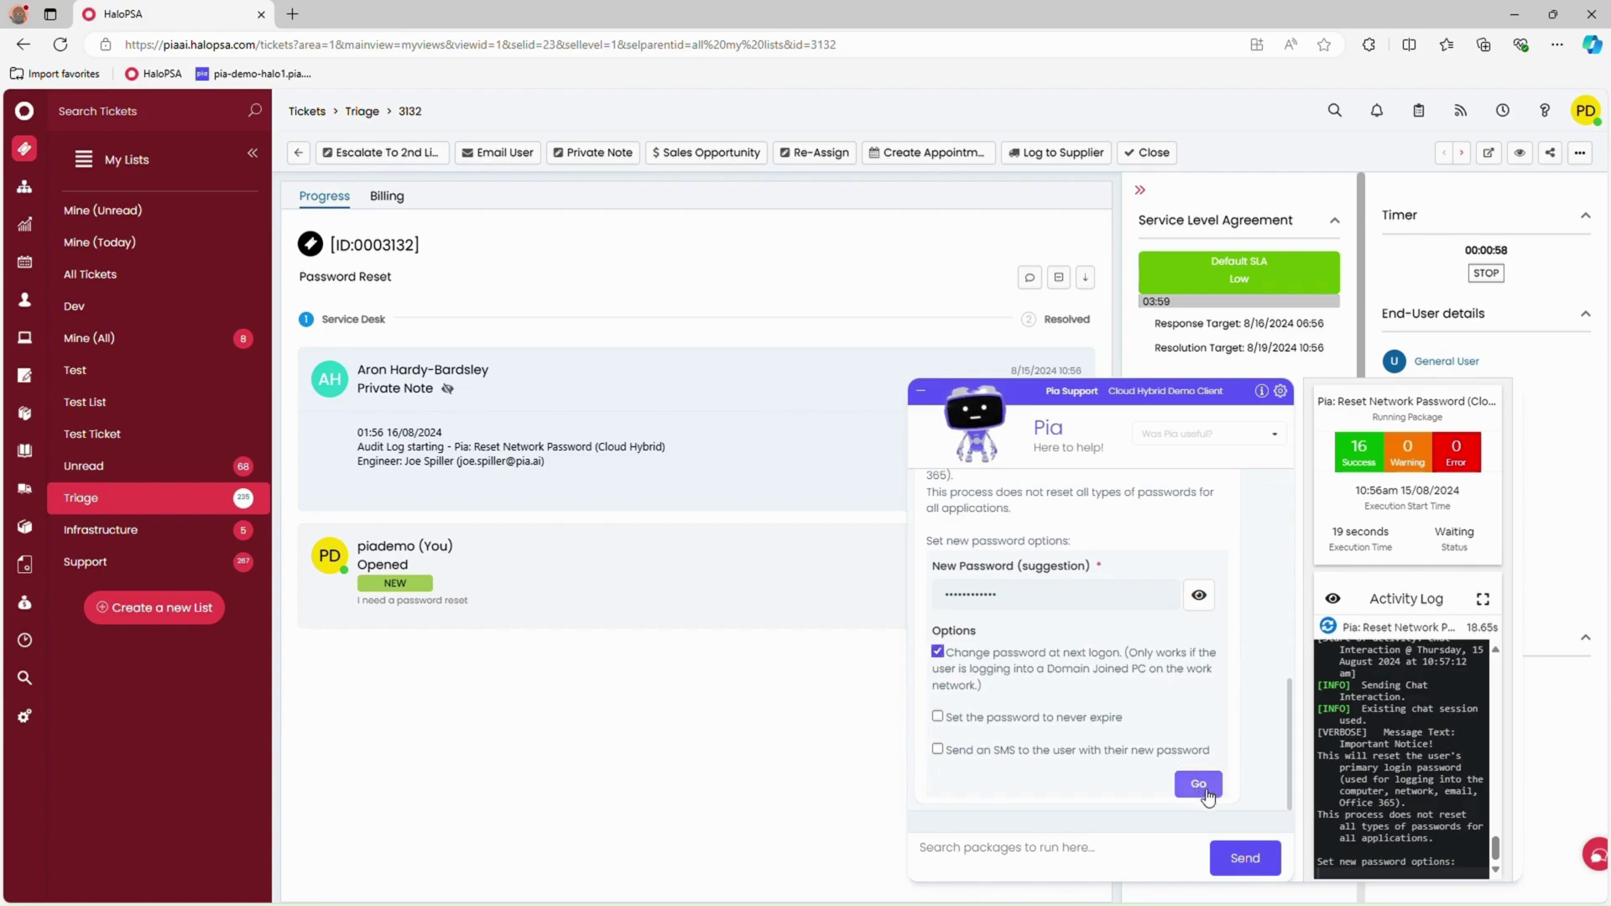
pyautogui.click(1198, 784)
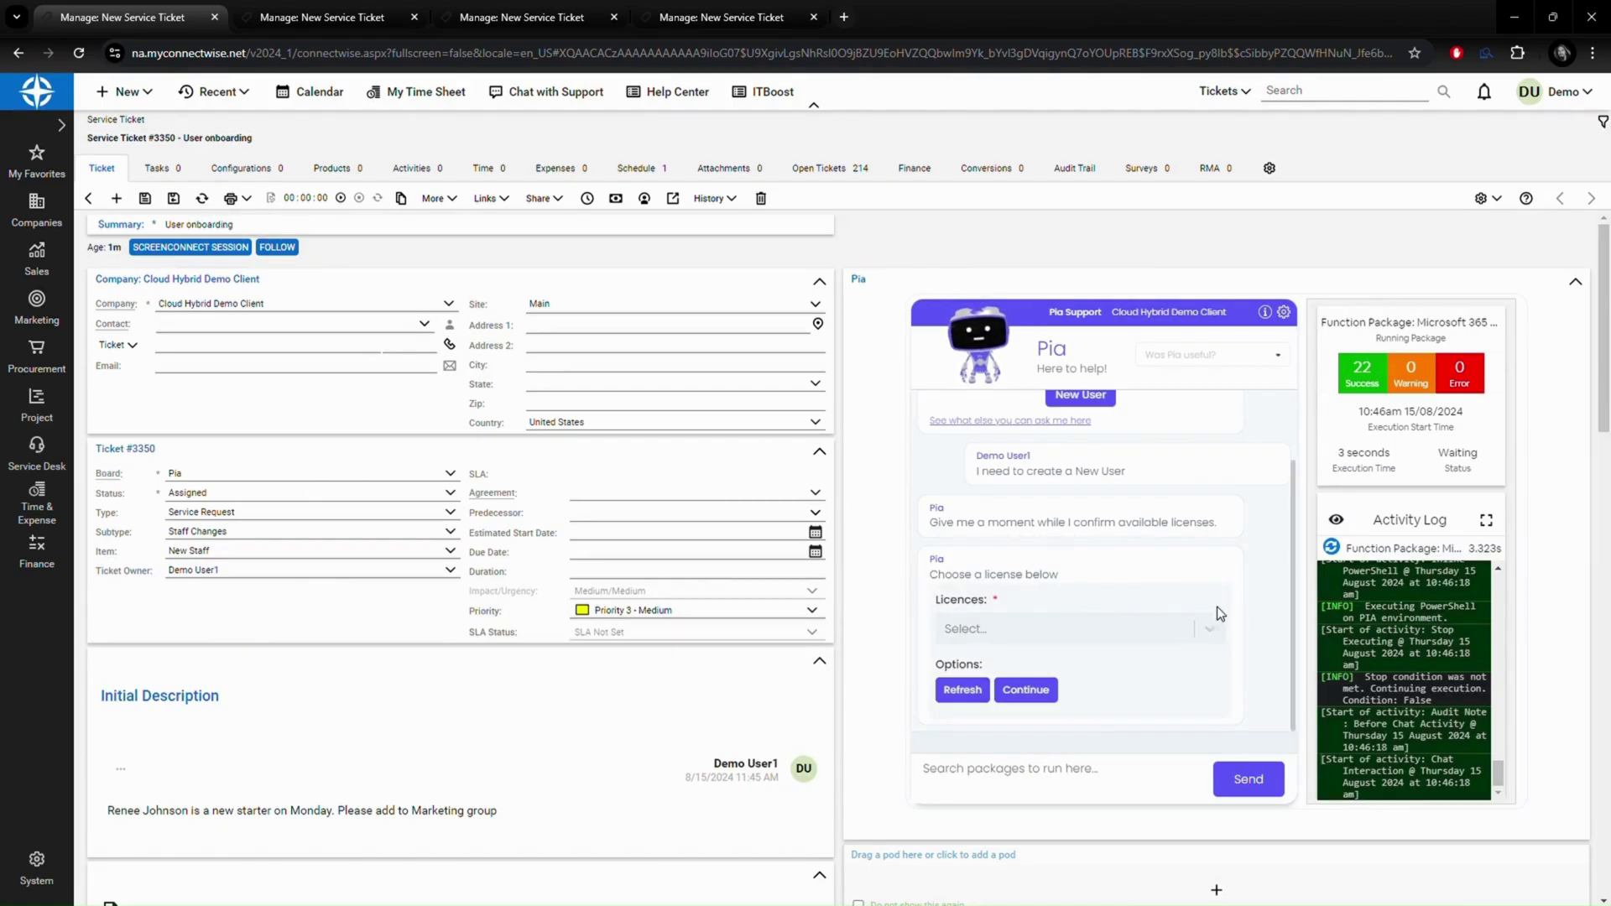
# Choose the Microsoft 365 Business Standard licence for Pia, then view the Pia: Triage package log.
pyautogui.click(1200, 634)
pyautogui.click(1178, 670)
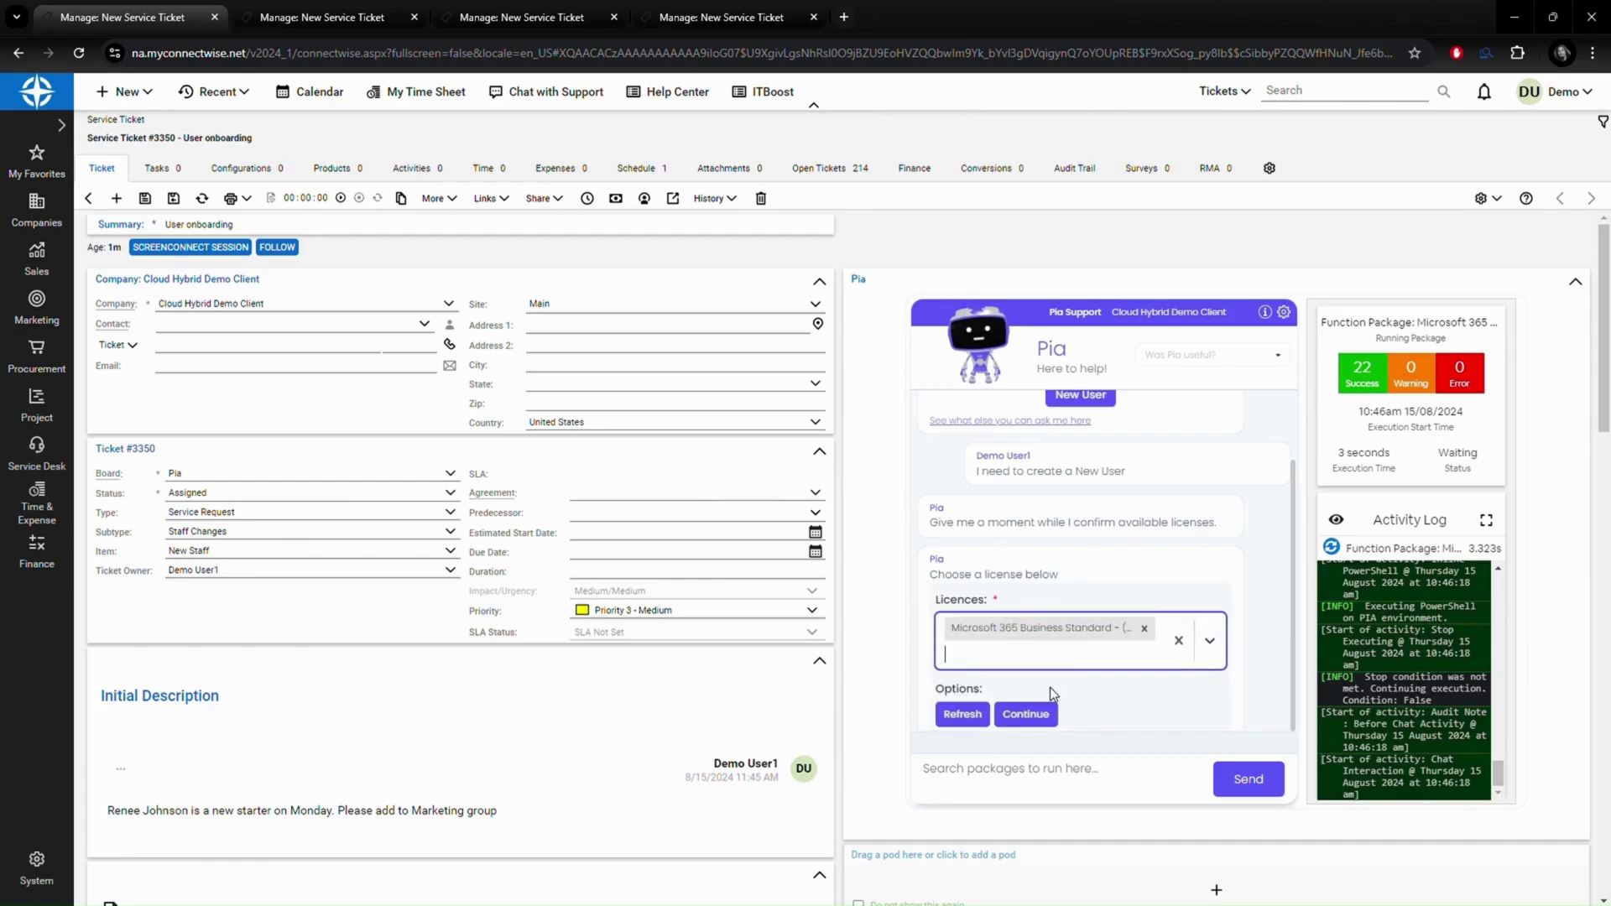
pyautogui.click(1025, 690)
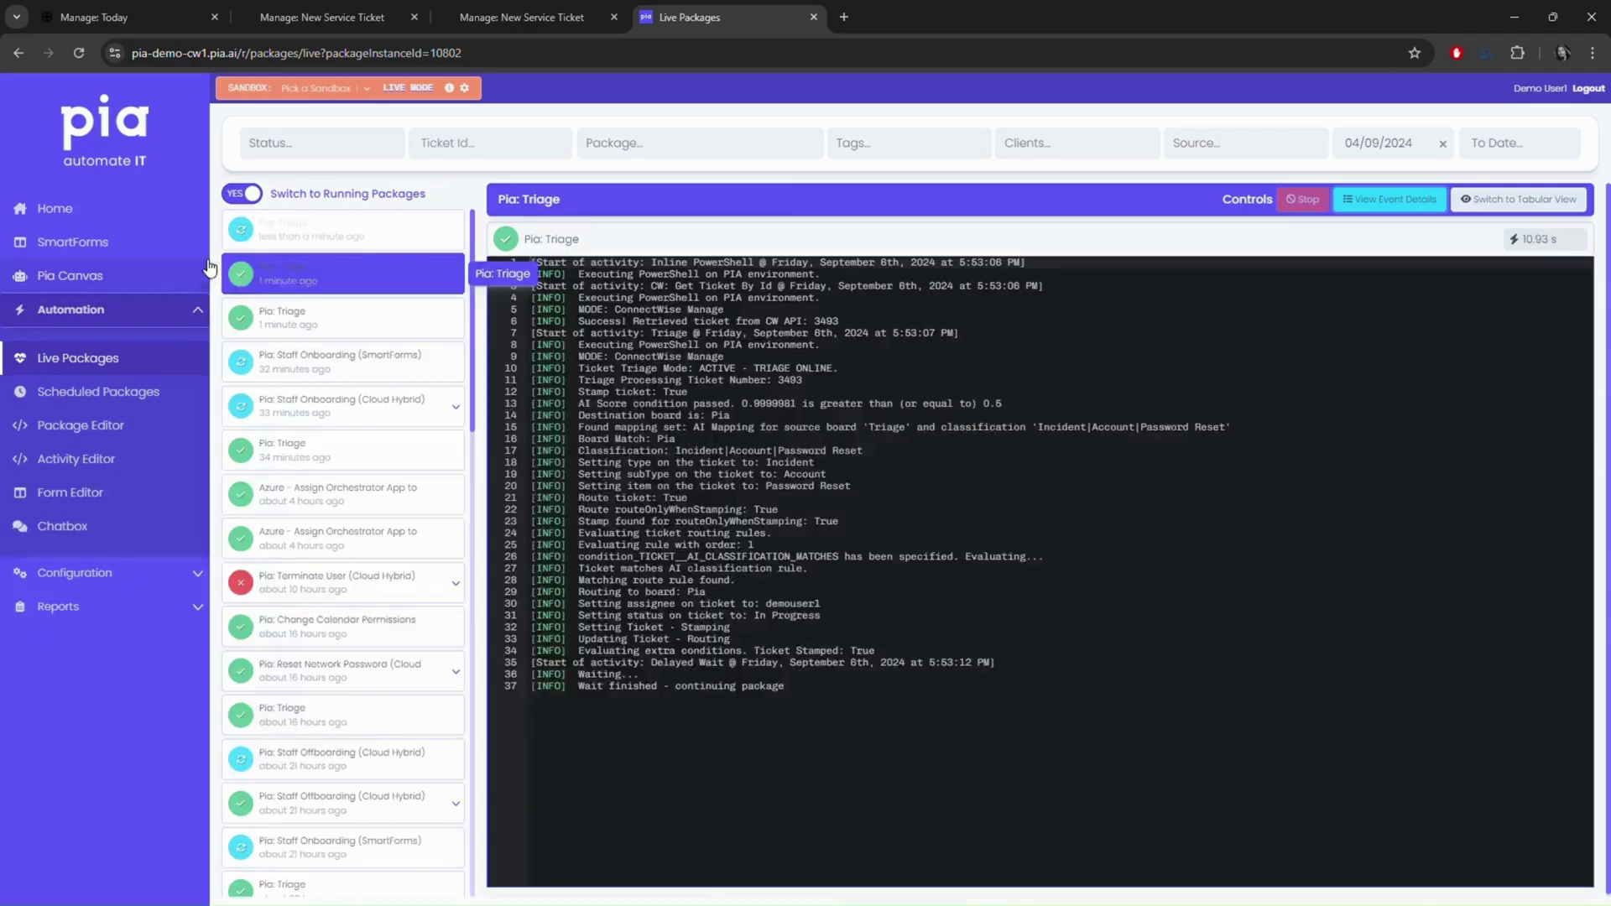
pyautogui.click(269, 239)
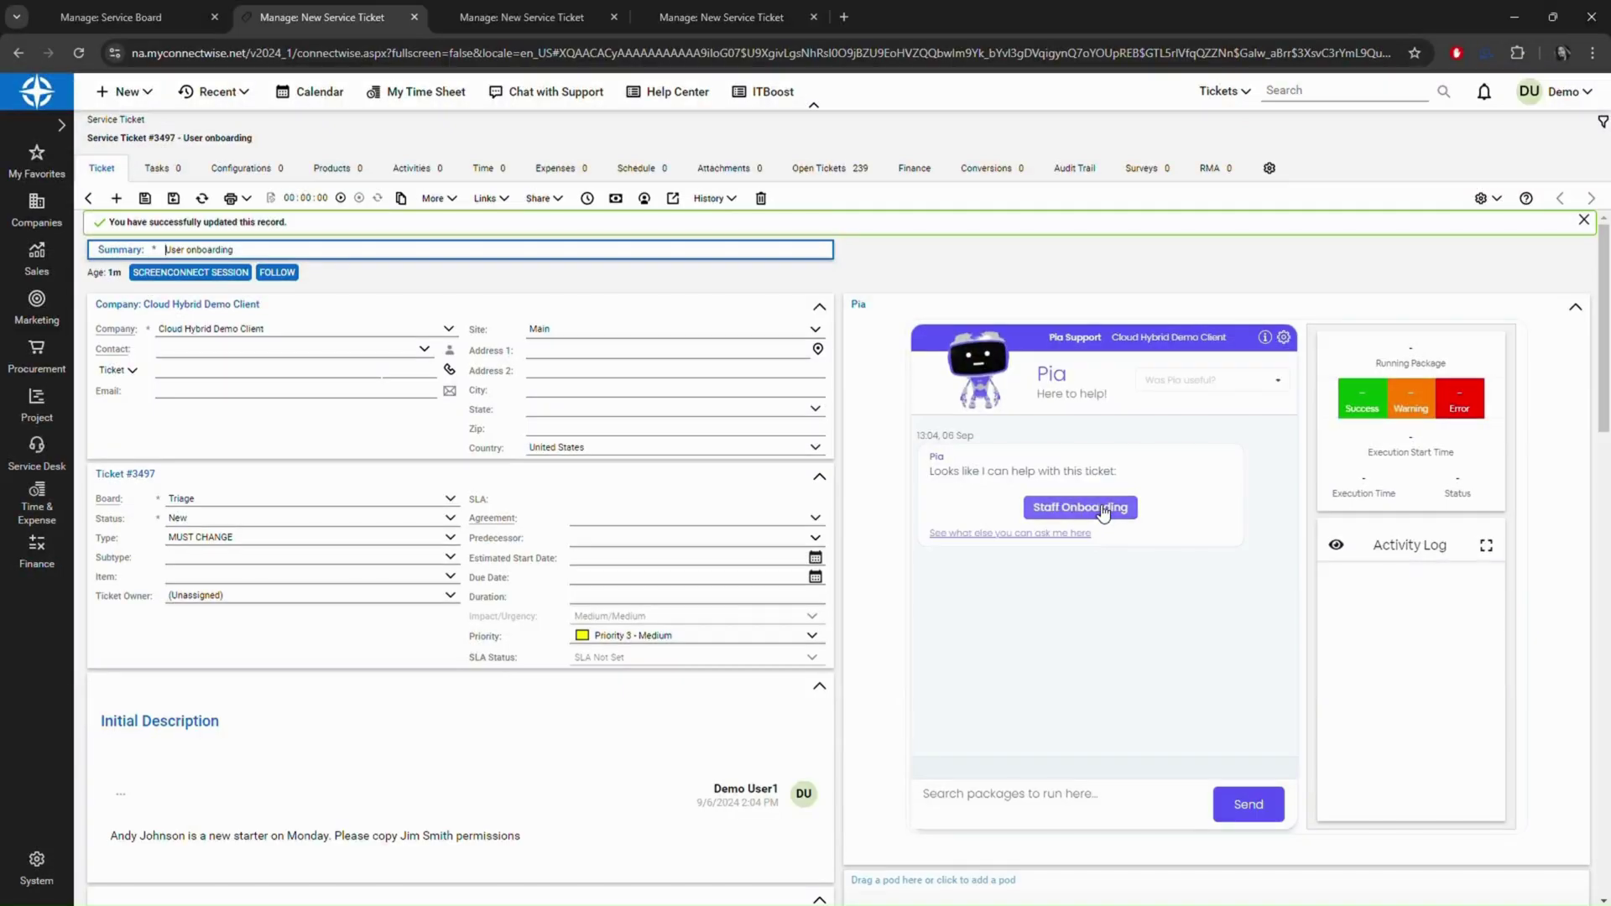
# Launch Staff Onboarding on #3497, Staff Offboarding on #3496 and Reset Password on #3495.
pyautogui.click(1080, 507)
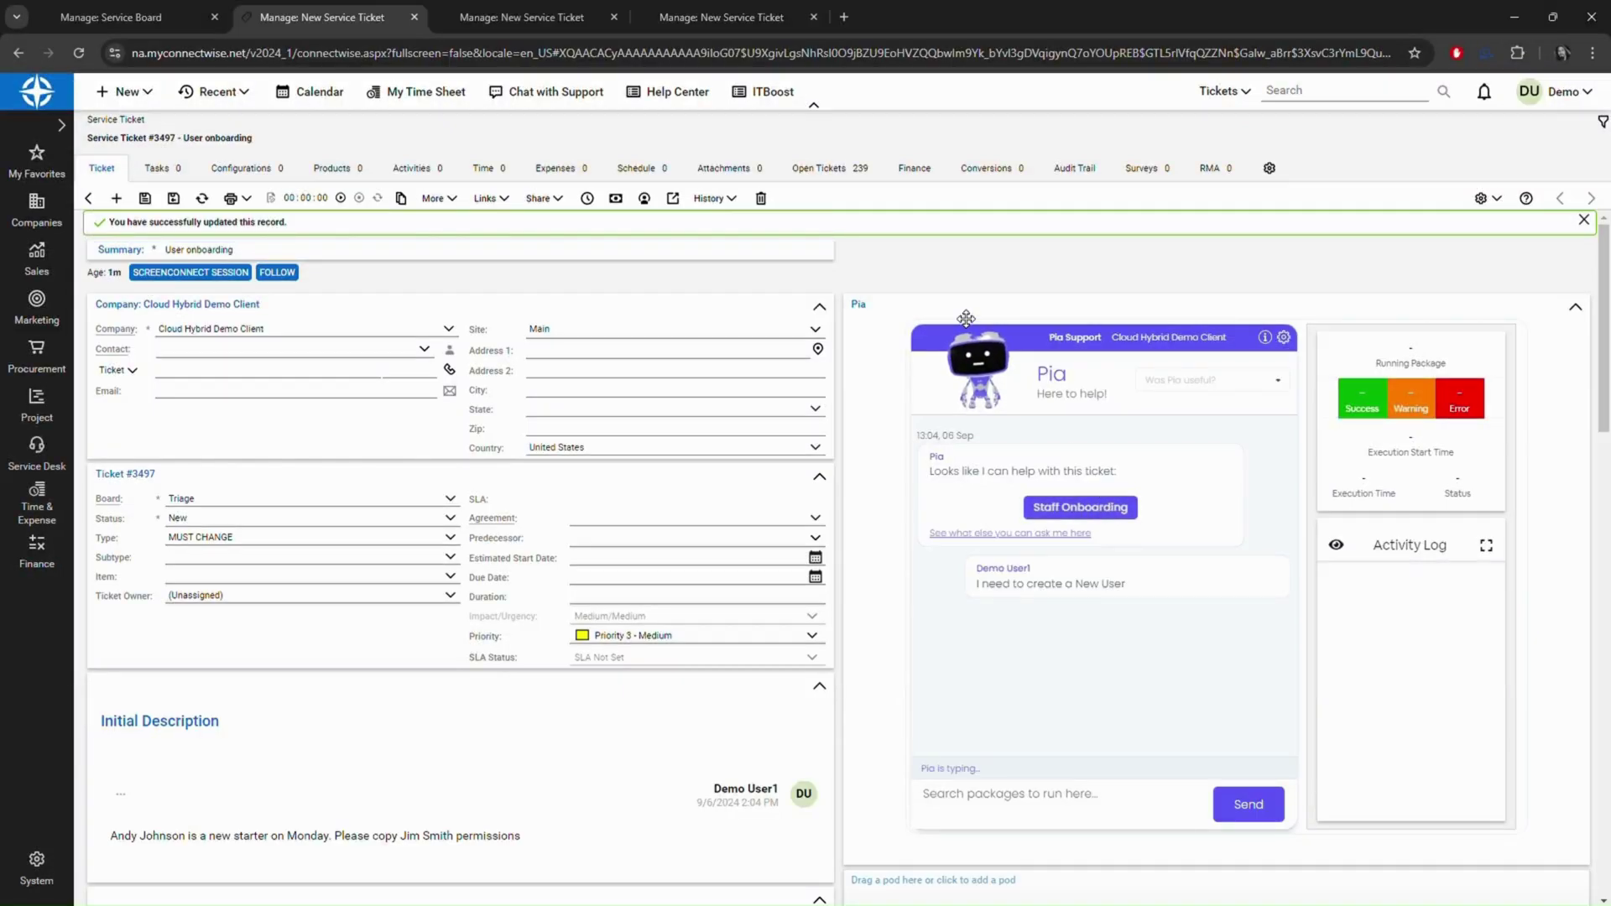
pyautogui.click(537, 17)
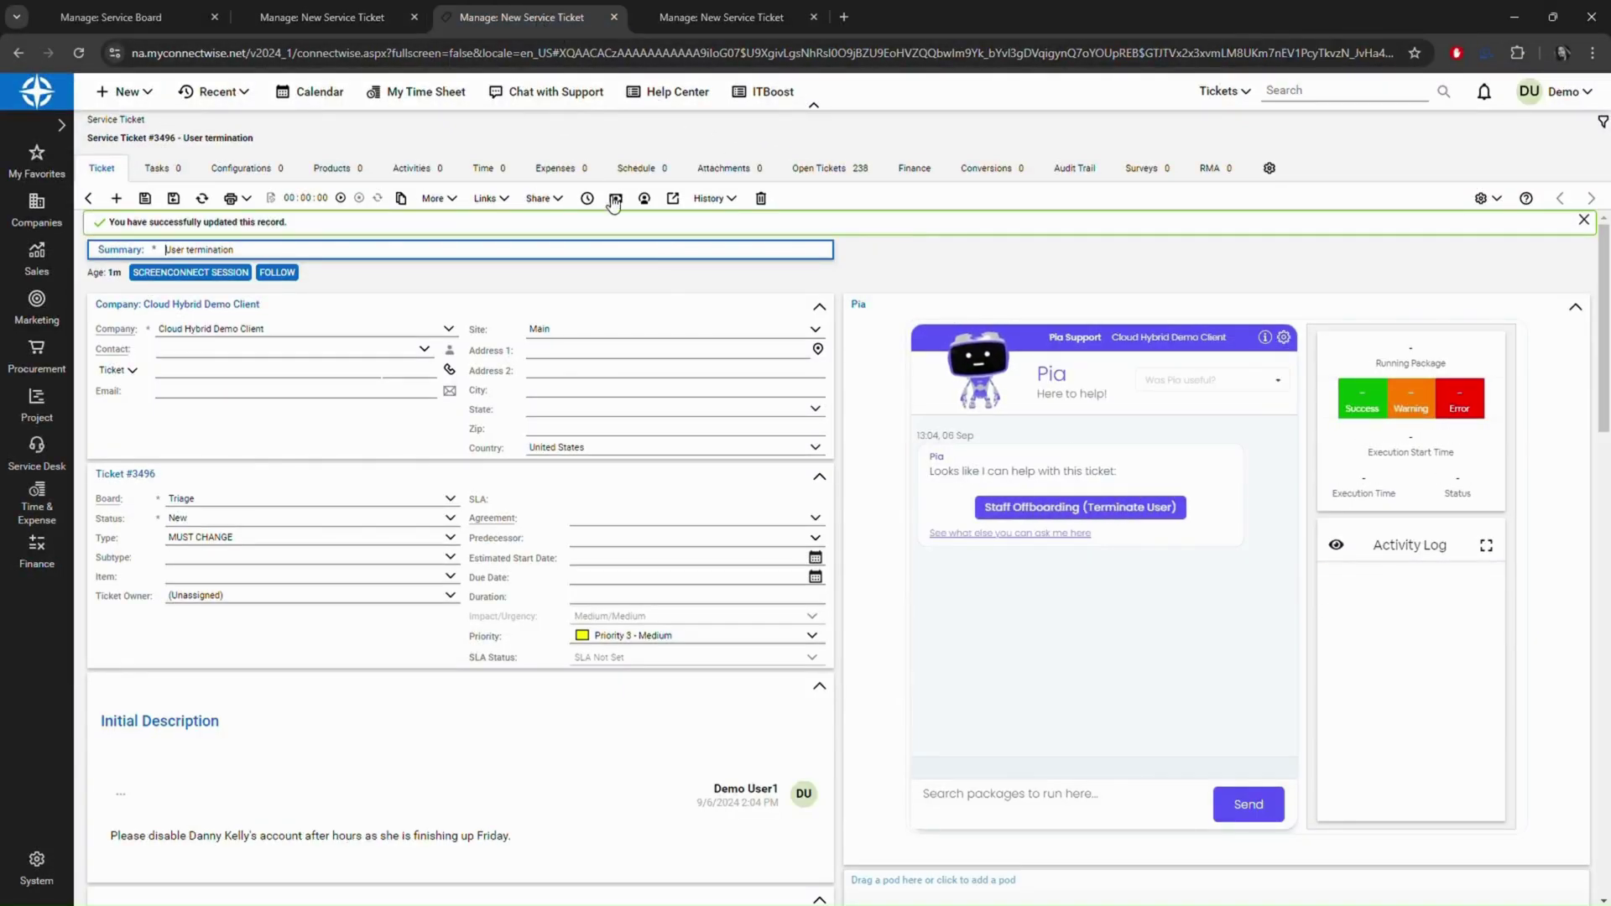
pyautogui.click(1080, 506)
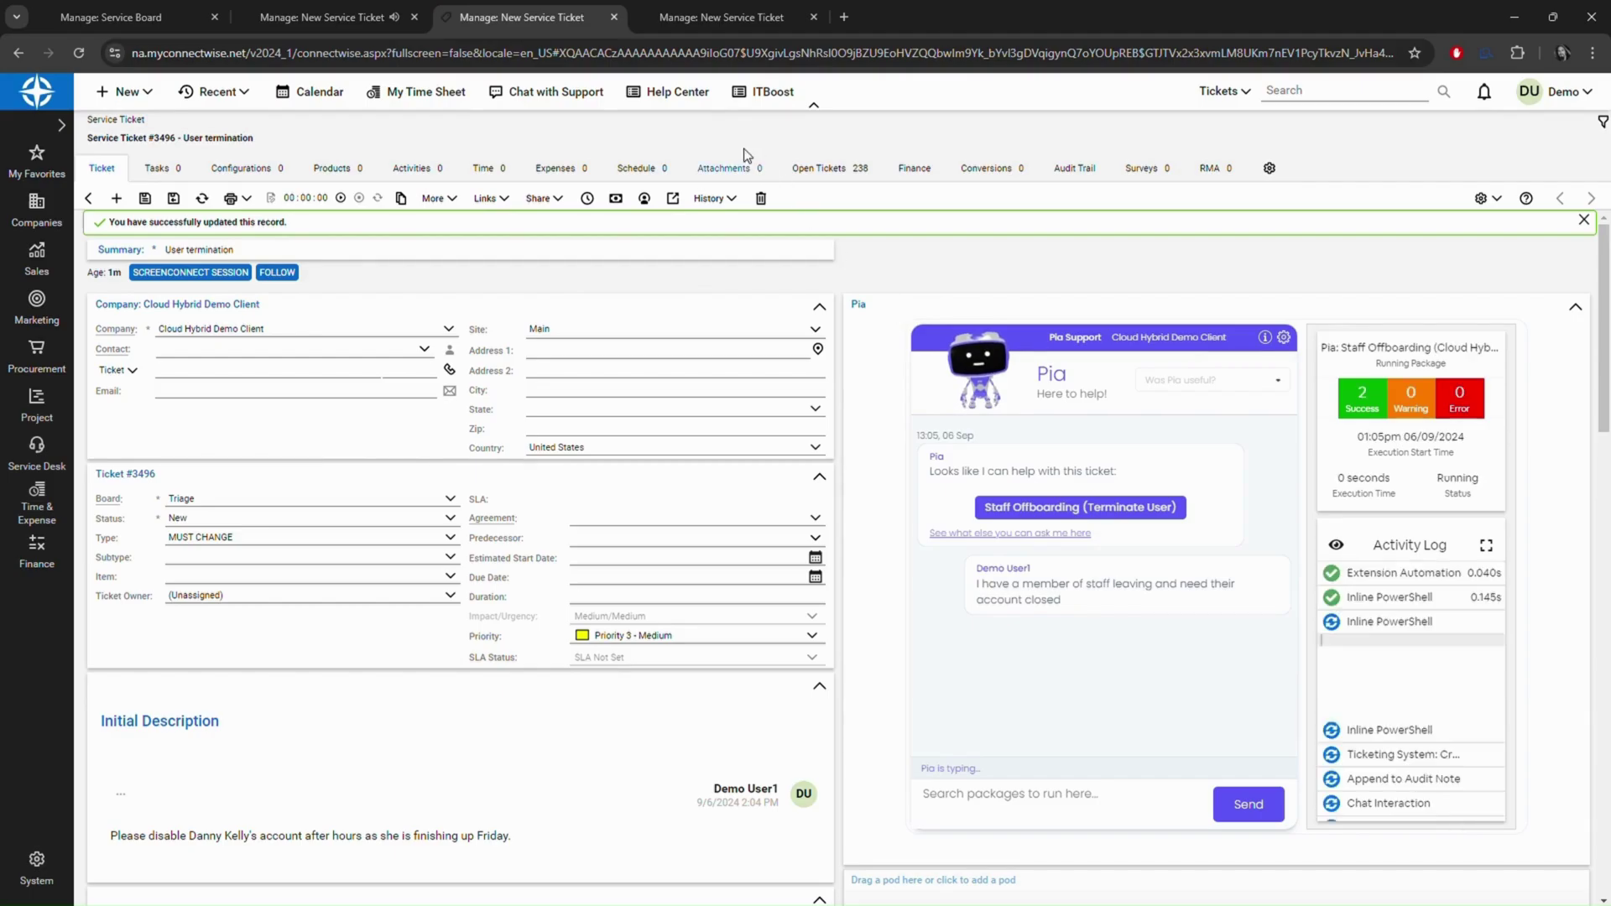
pyautogui.click(704, 15)
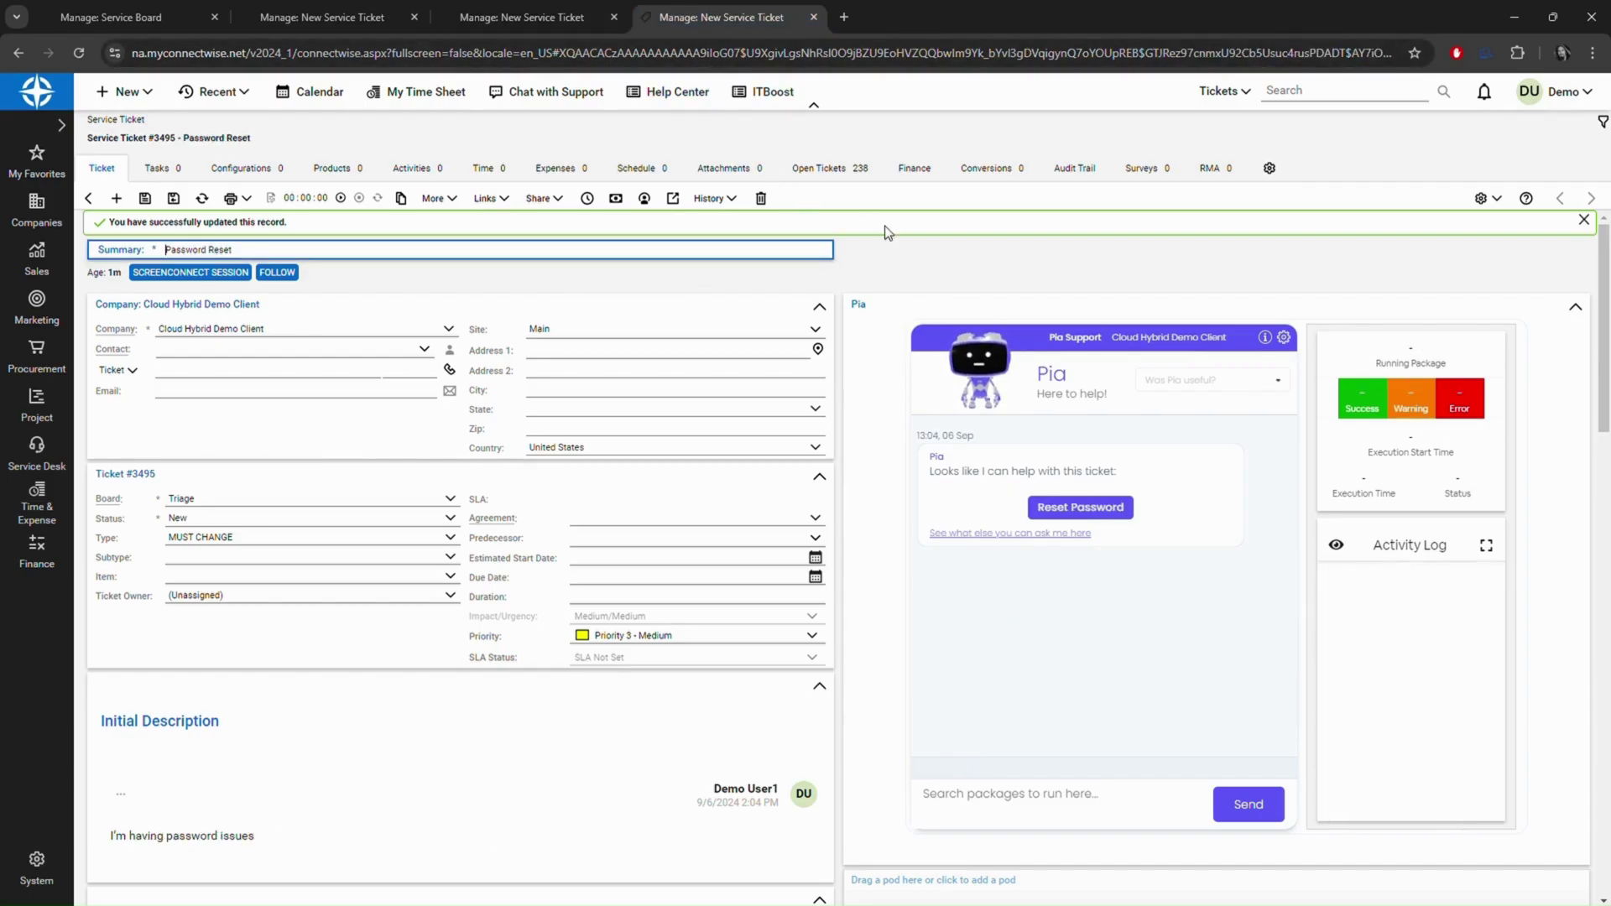
pyautogui.click(1081, 506)
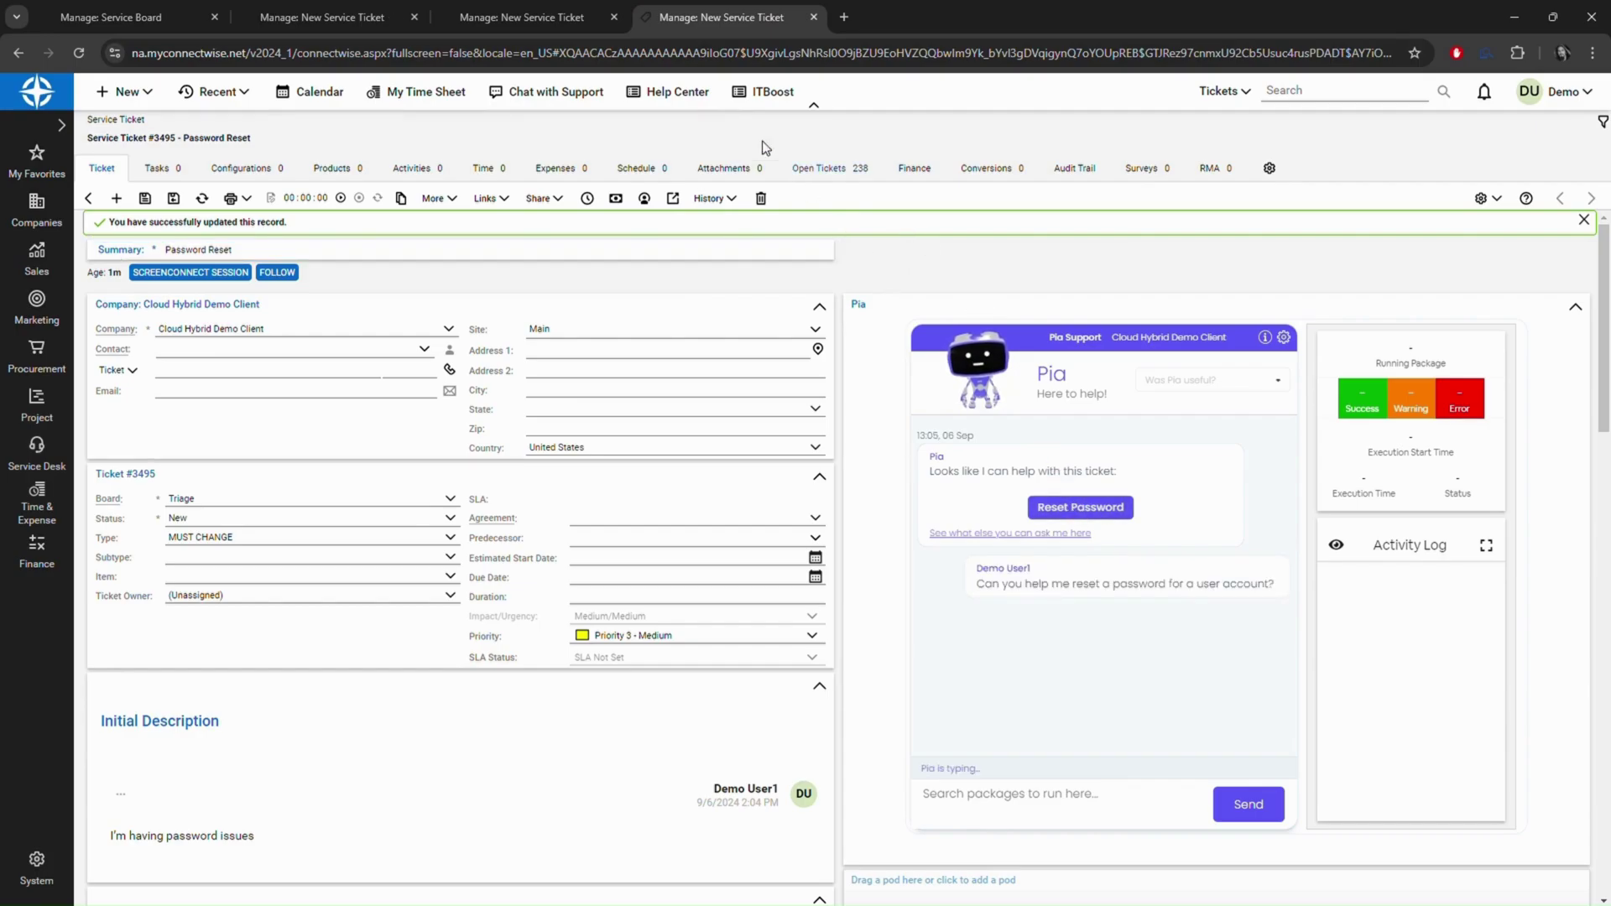
# Offboard the selected employee on ticket #3496 with reason Leave.
pyautogui.click(519, 19)
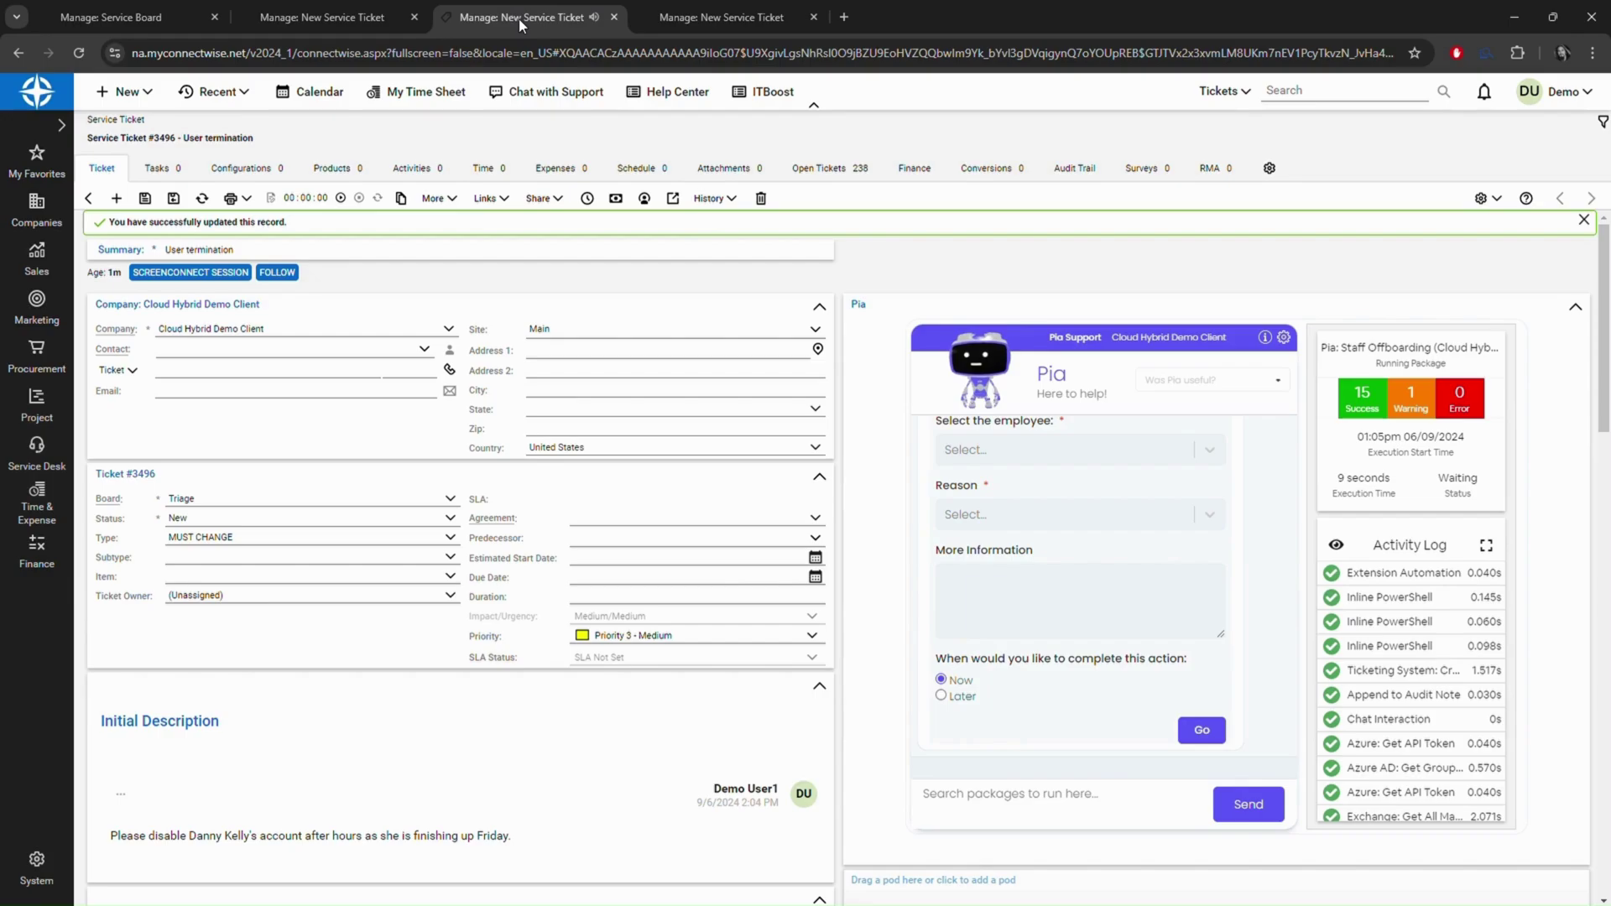
pyautogui.click(1196, 454)
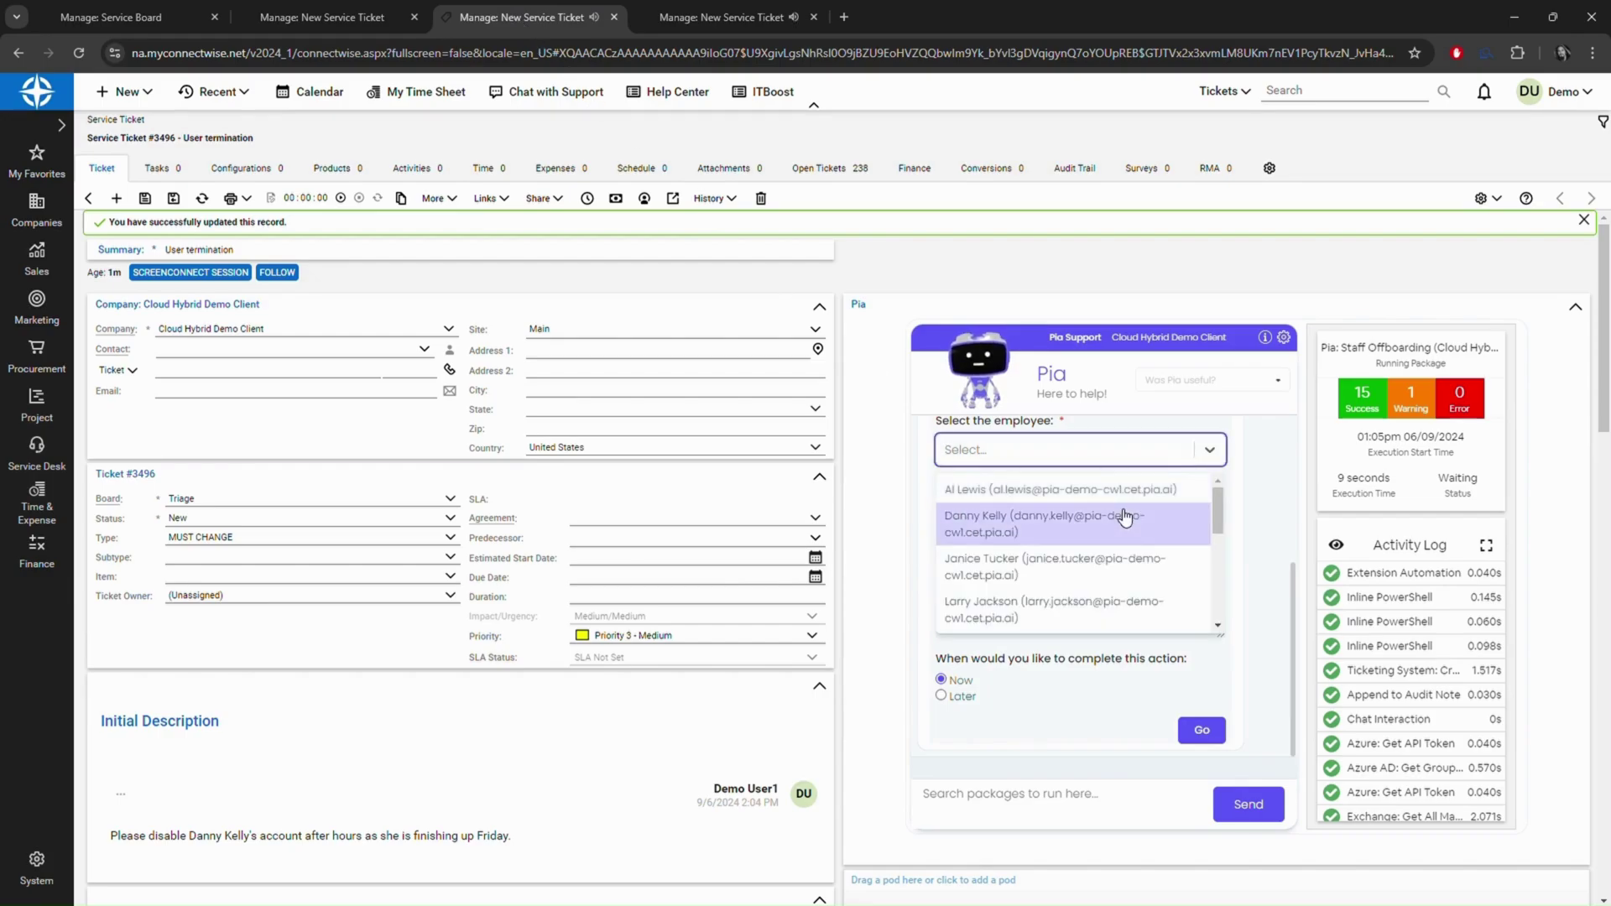
pyautogui.click(1127, 515)
pyautogui.click(1120, 515)
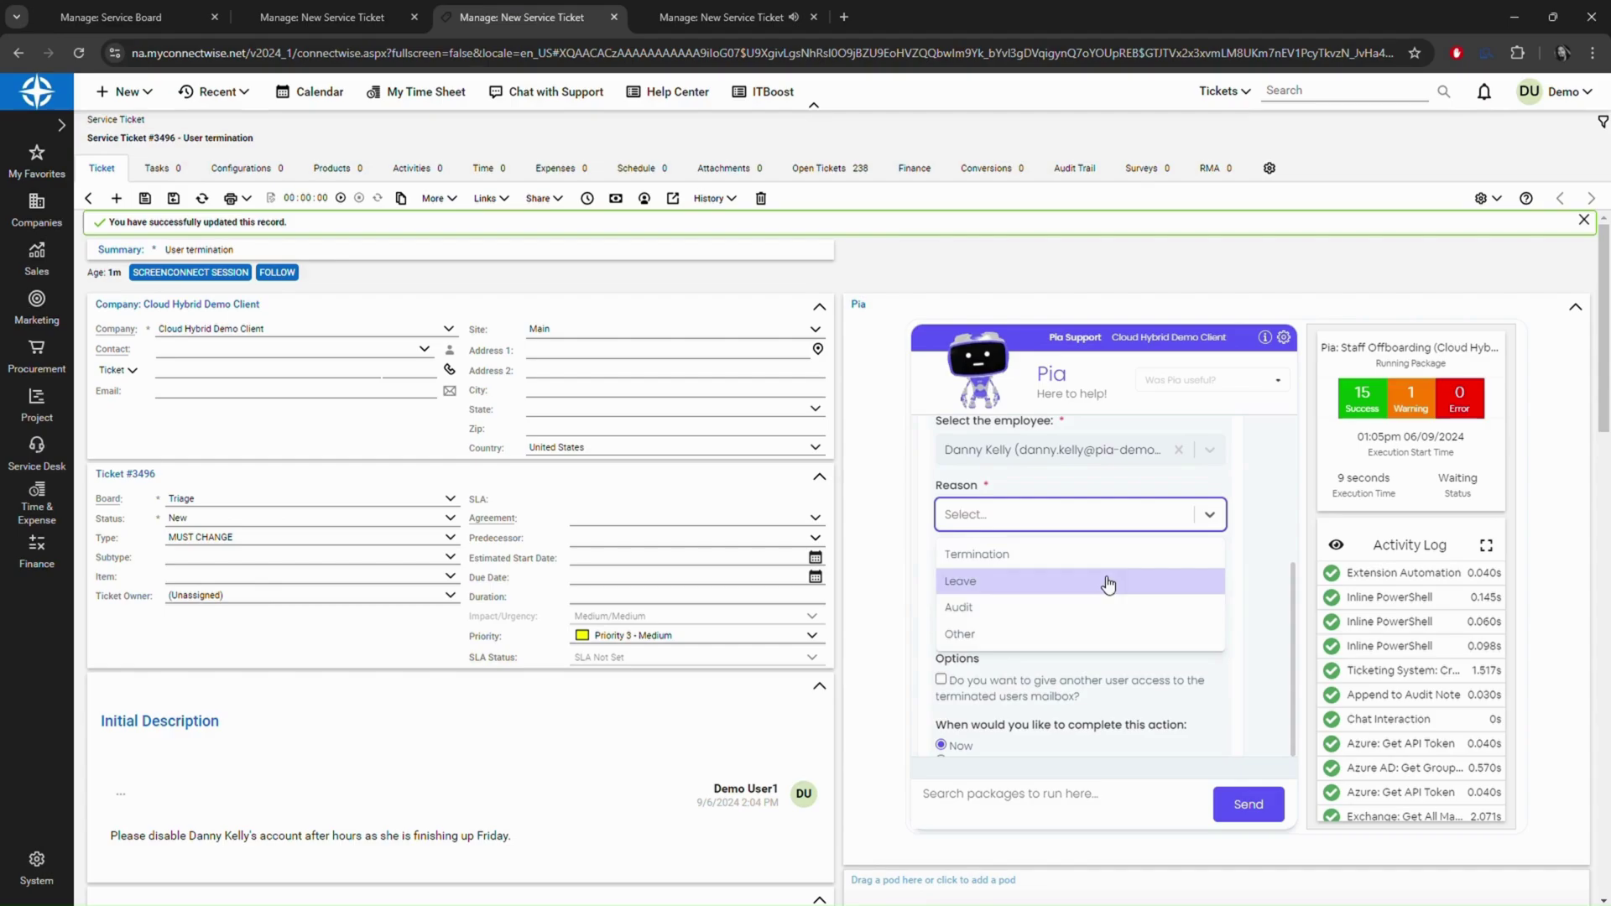
pyautogui.click(1109, 581)
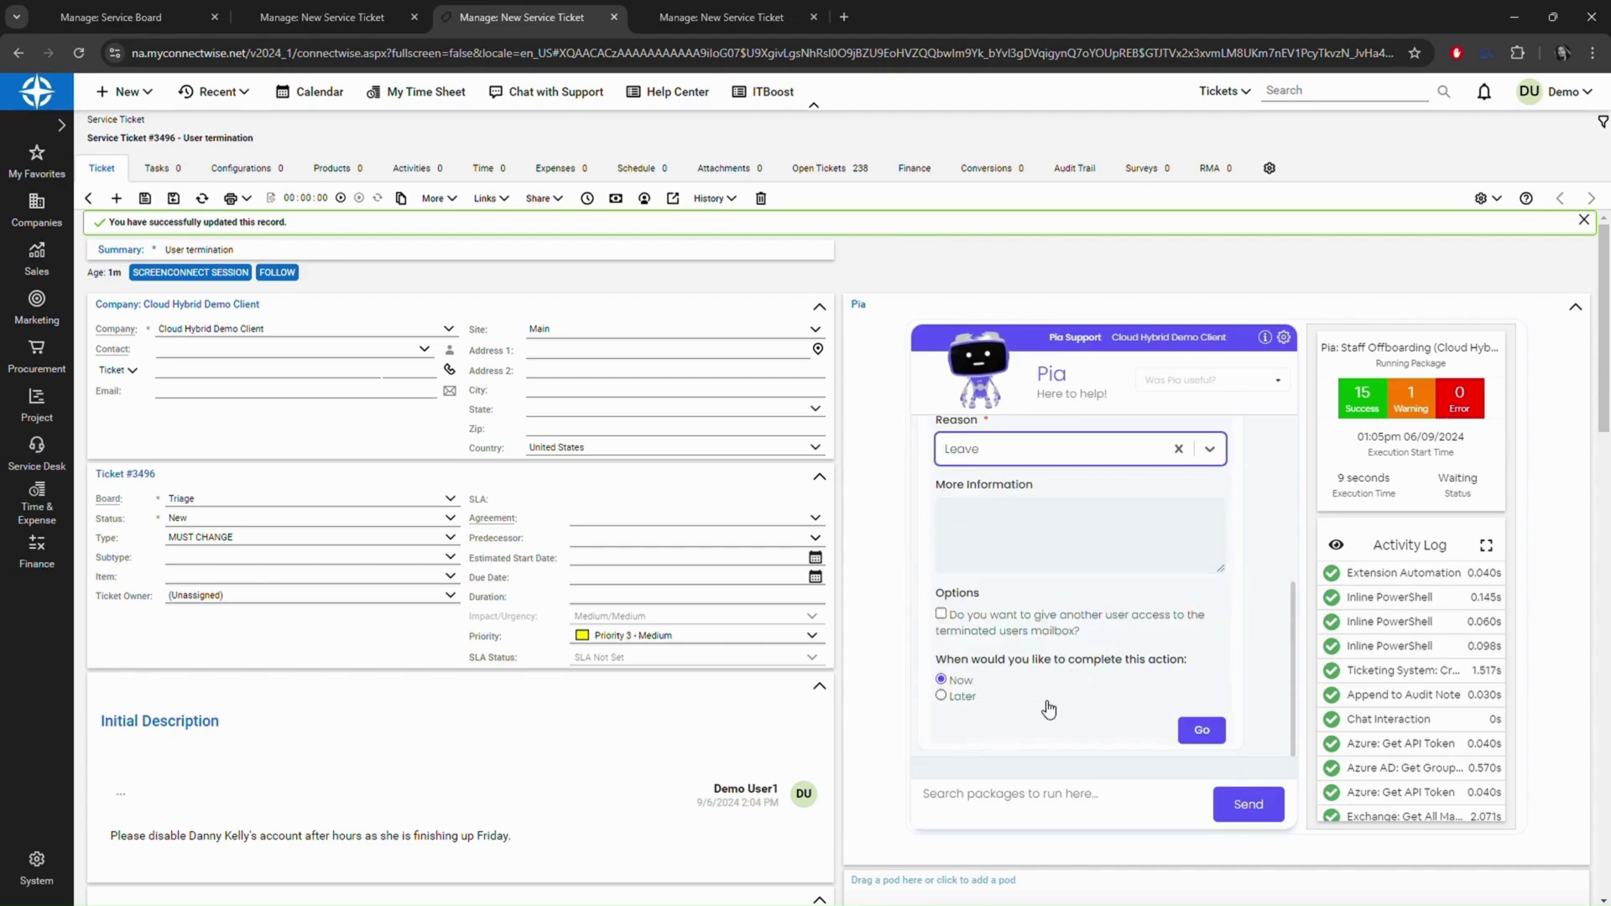
pyautogui.click(1202, 730)
# Select the user whose password ticket #3495 should reset.
pyautogui.click(703, 18)
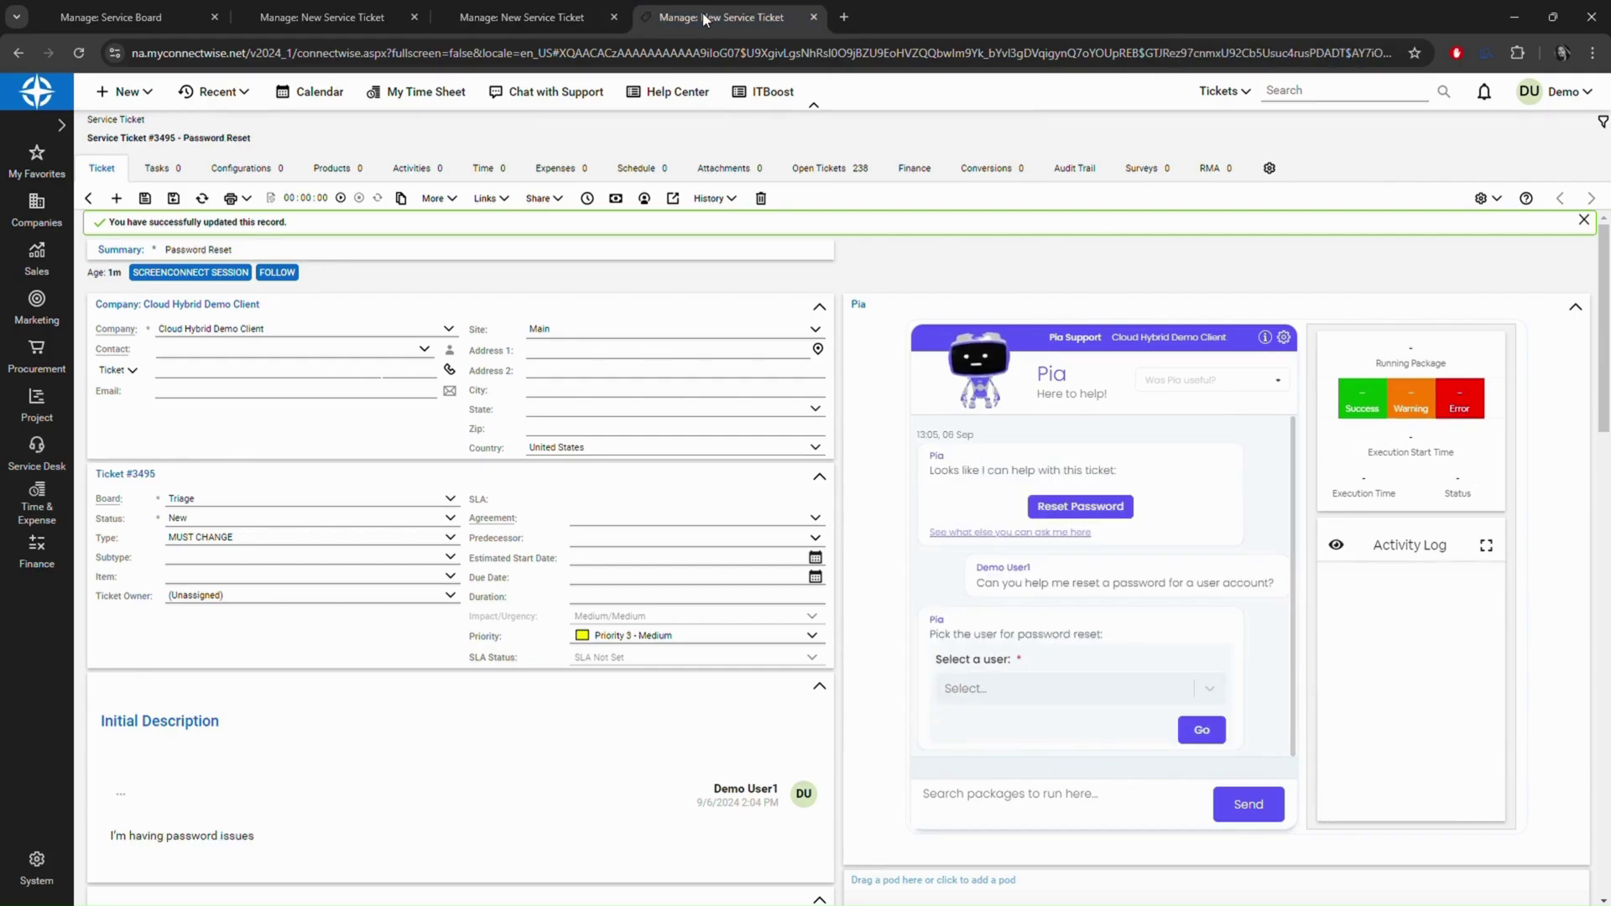
pyautogui.click(1034, 687)
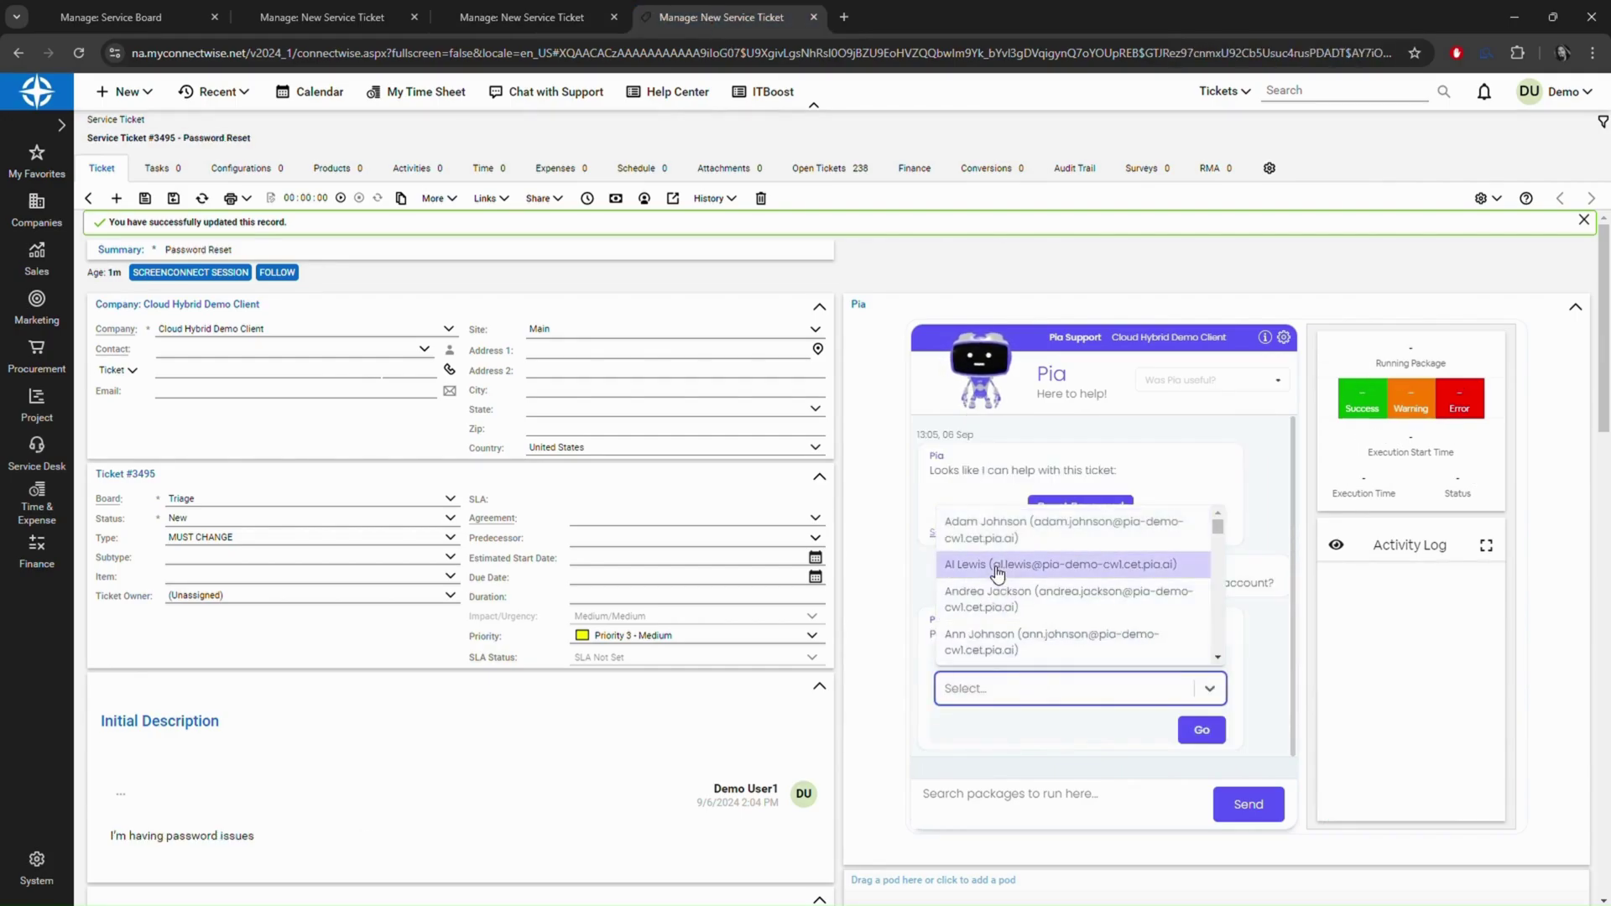
pyautogui.click(942, 467)
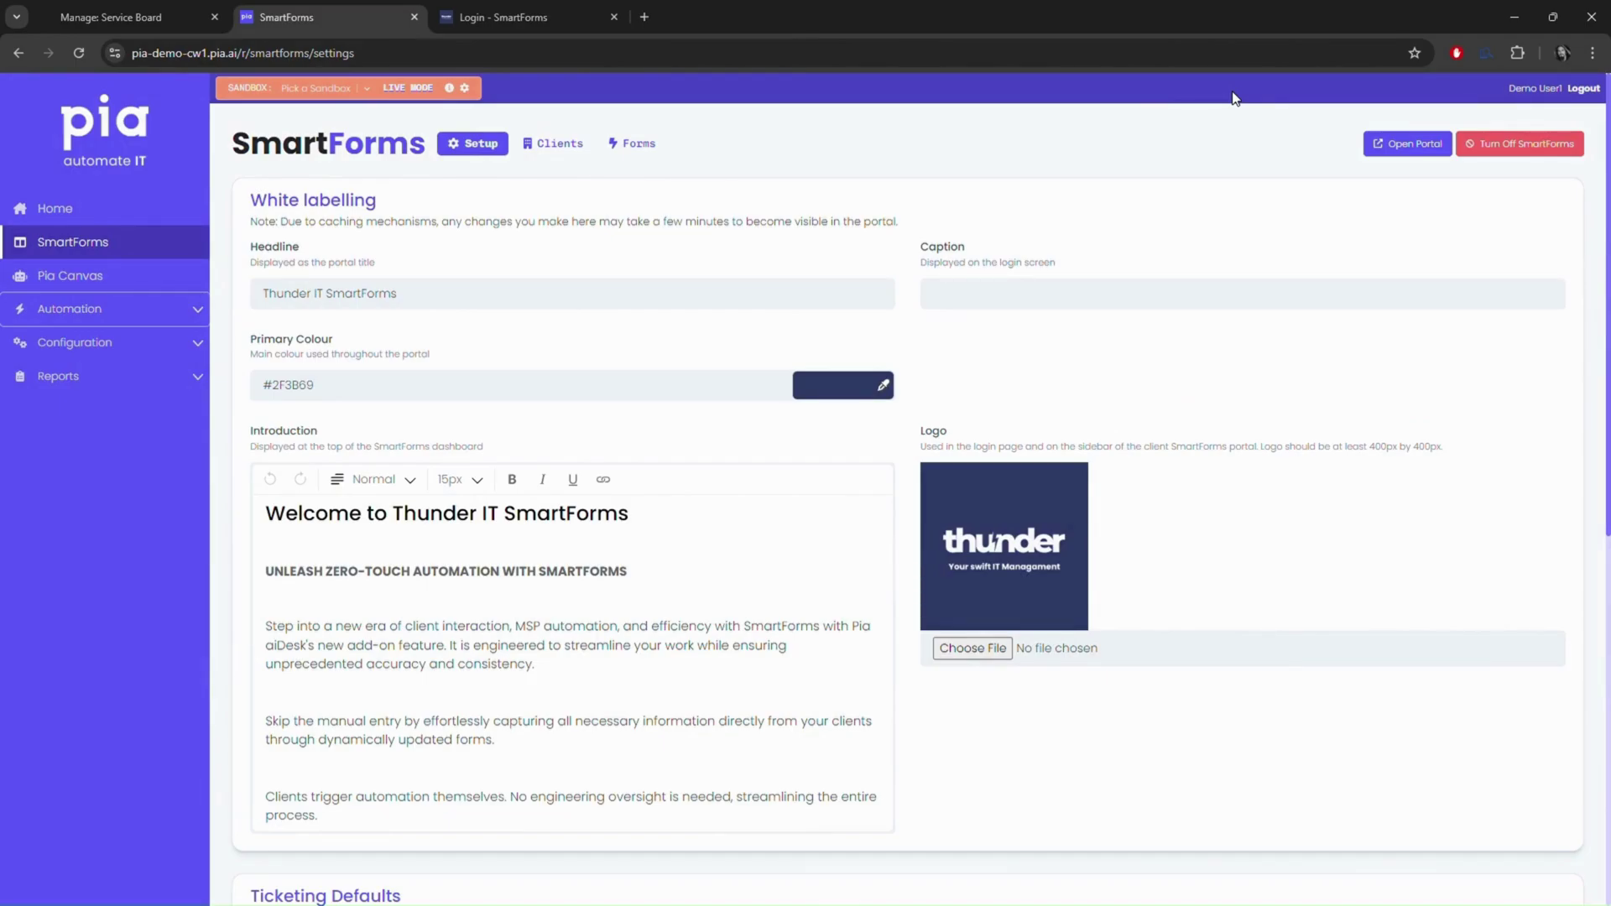
# Sign in to the SmartForms portal with Microsoft and browse the Choose a Form list.
pyautogui.click(512, 18)
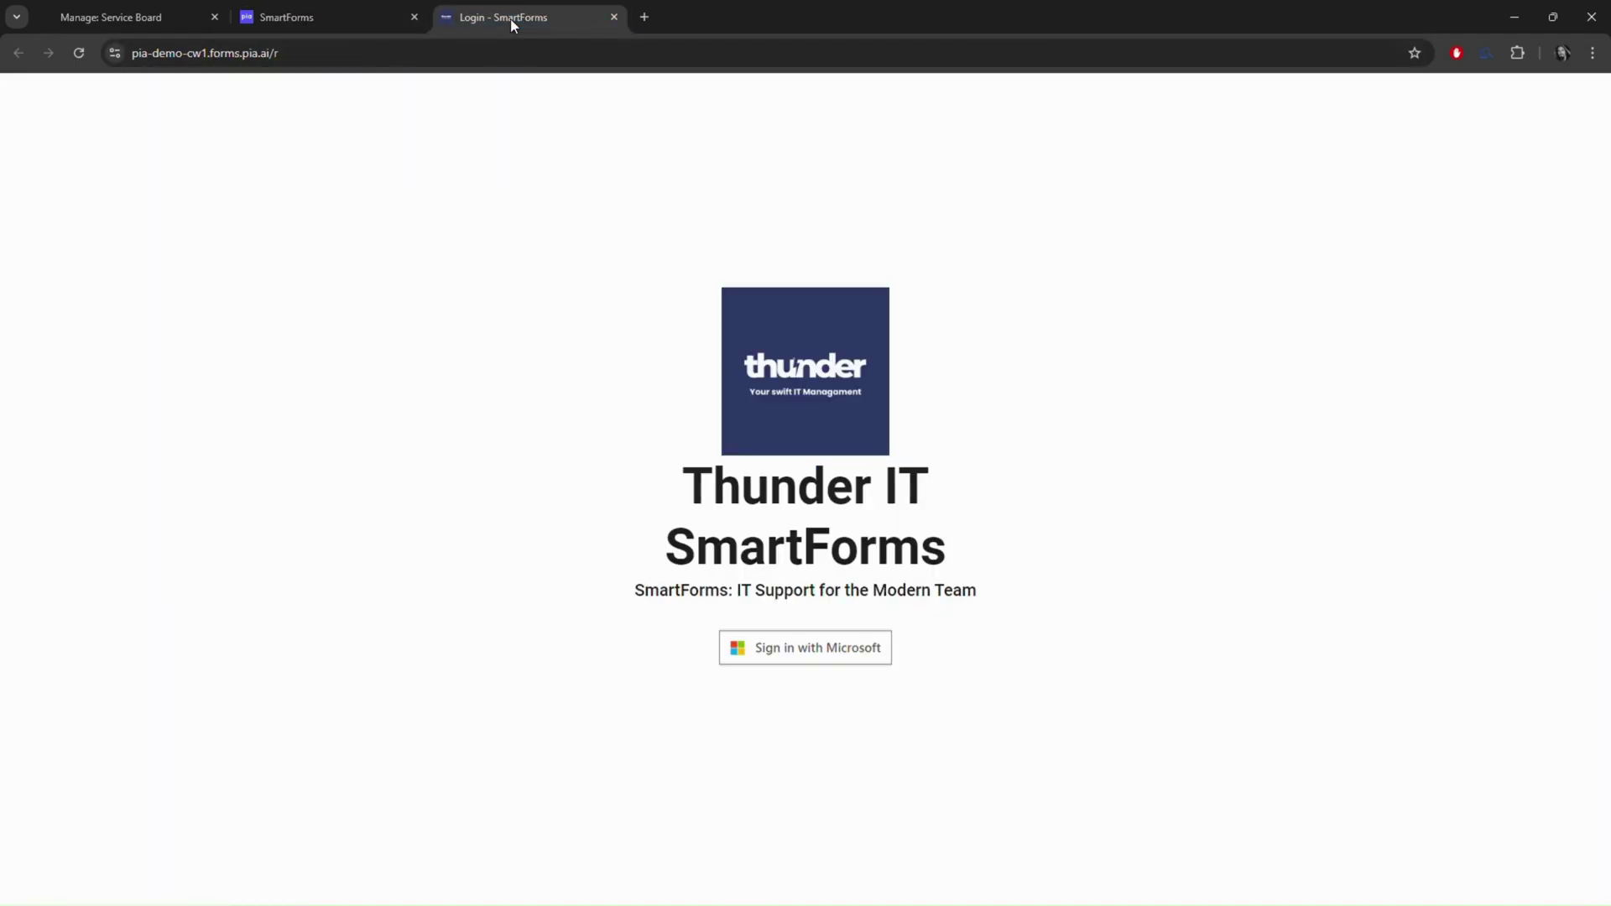
pyautogui.click(842, 647)
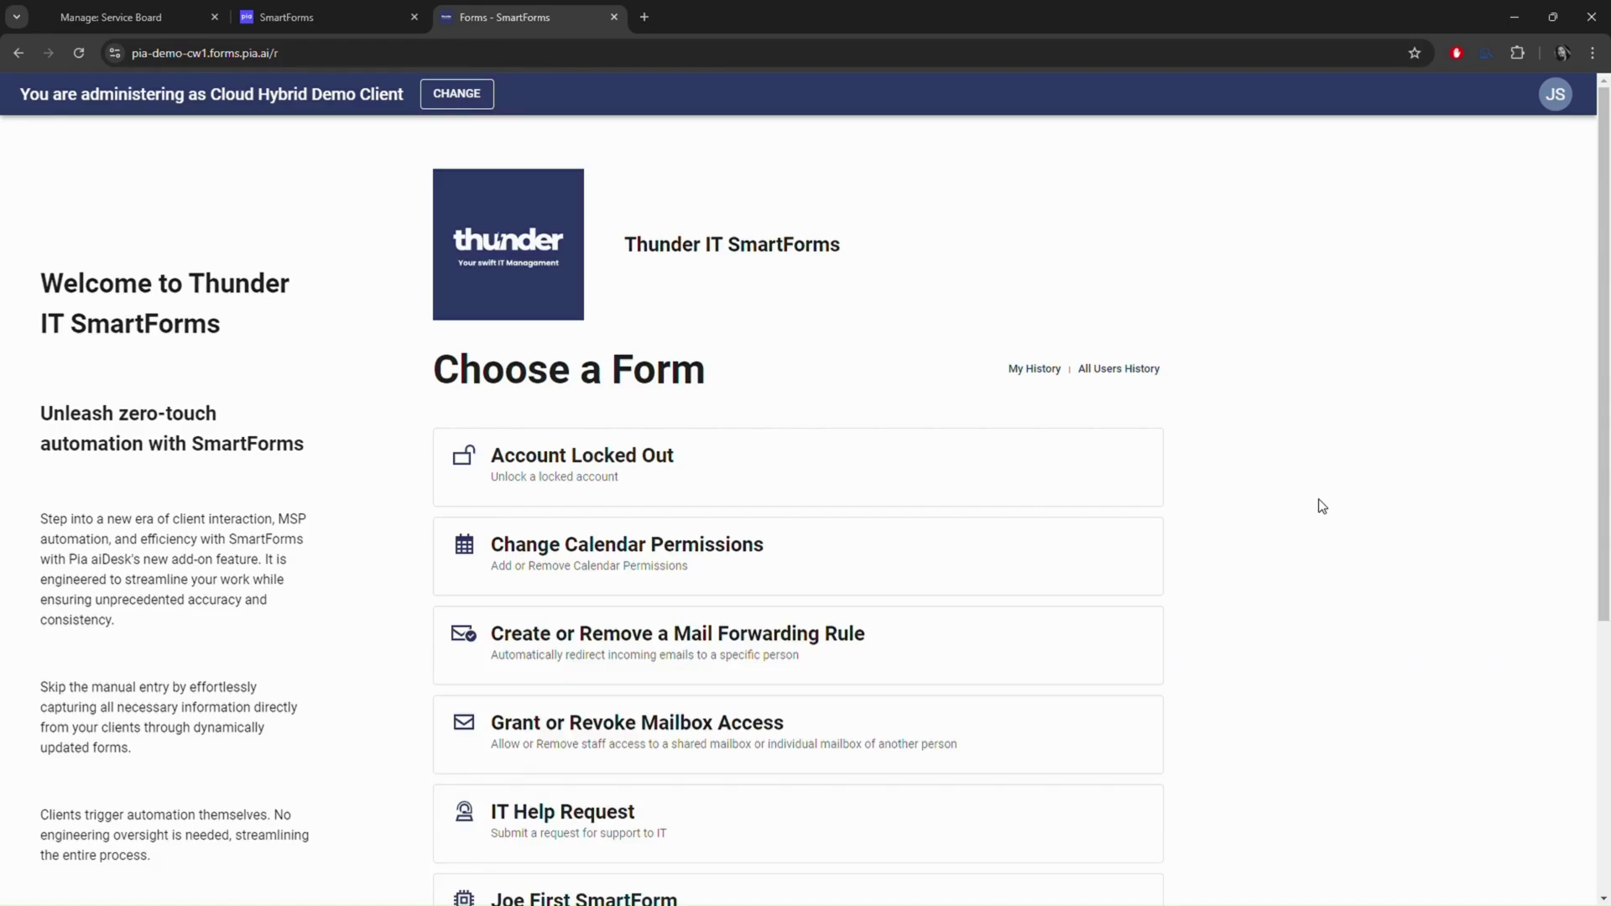
pyautogui.scroll(-3, 1322, 506)
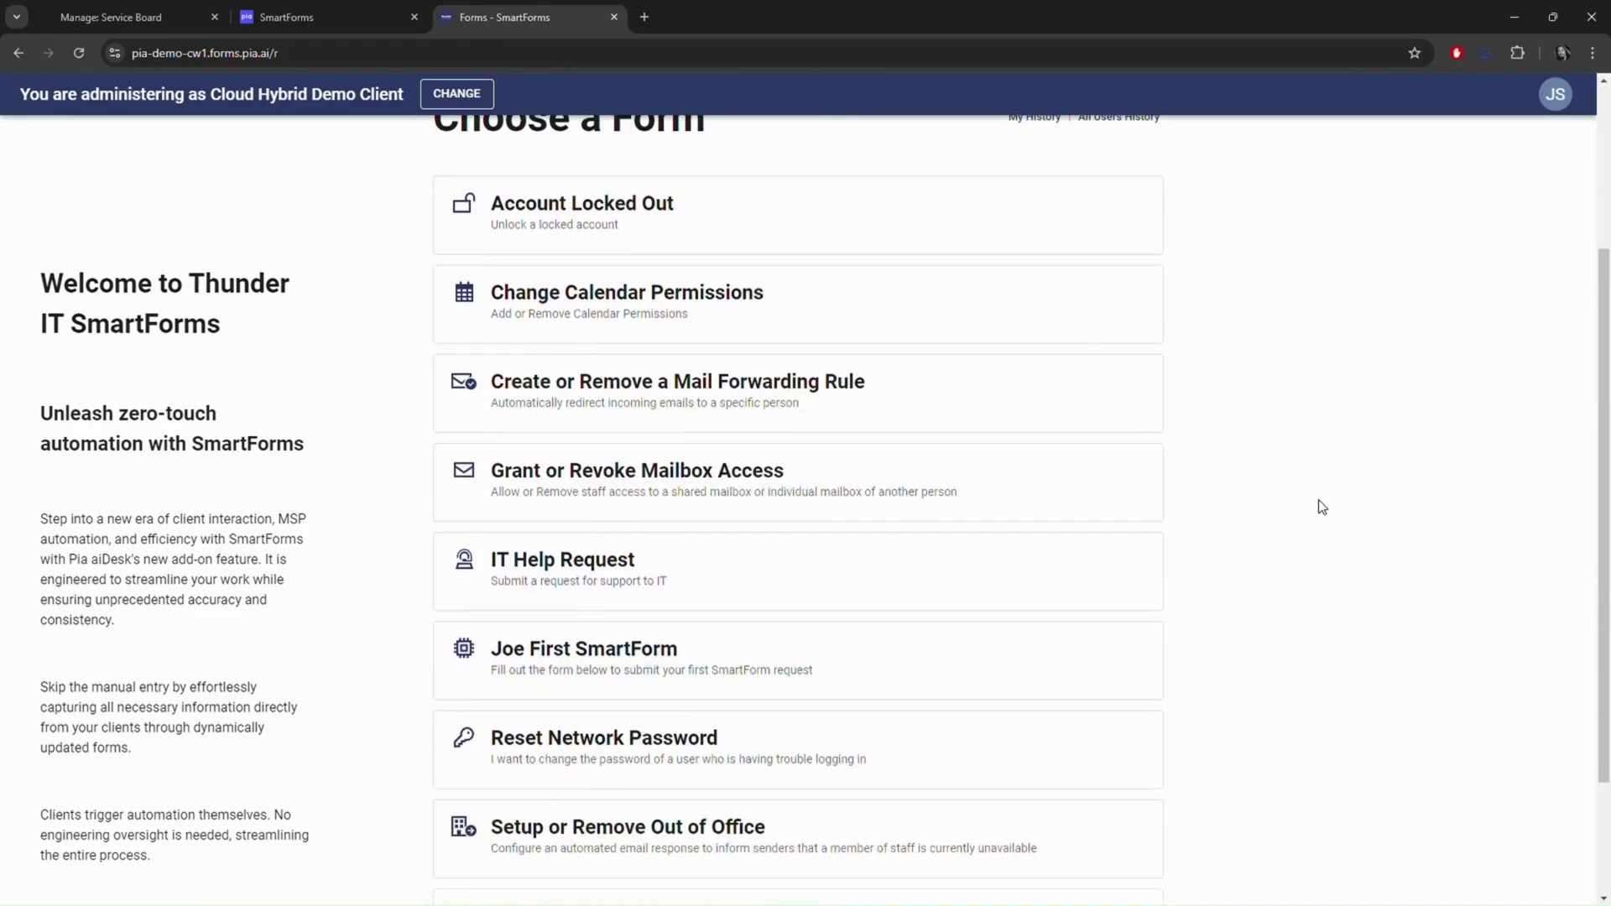
pyautogui.scroll(-2, 1322, 506)
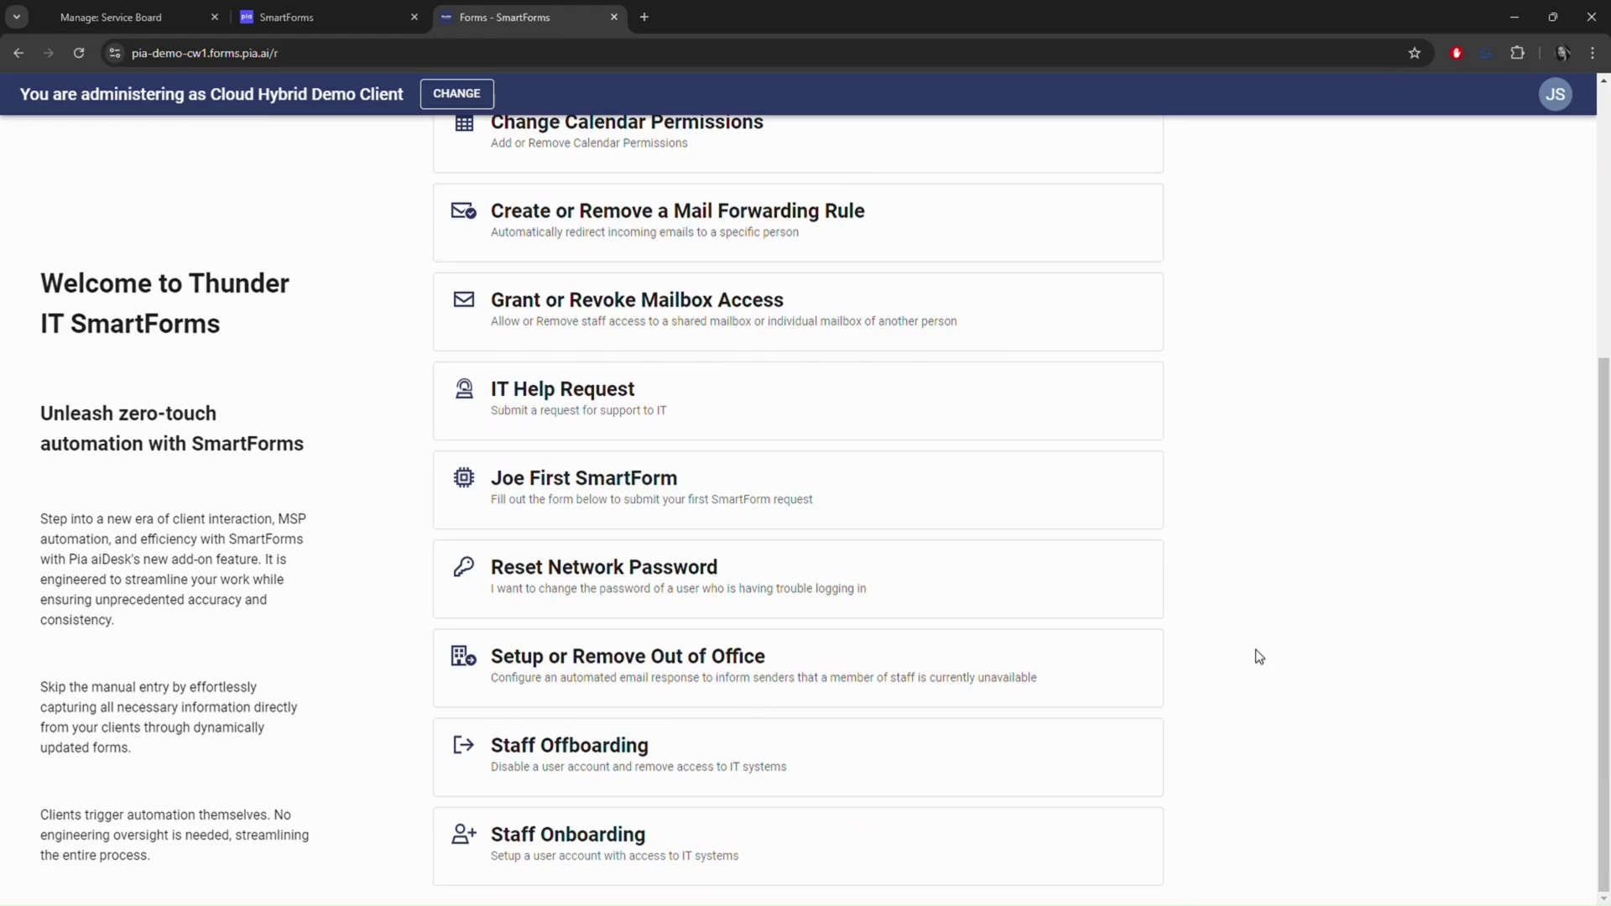
# Open the Staff Onboarding form, confirm it, and proceed to its Complete the Form step.
pyautogui.click(723, 841)
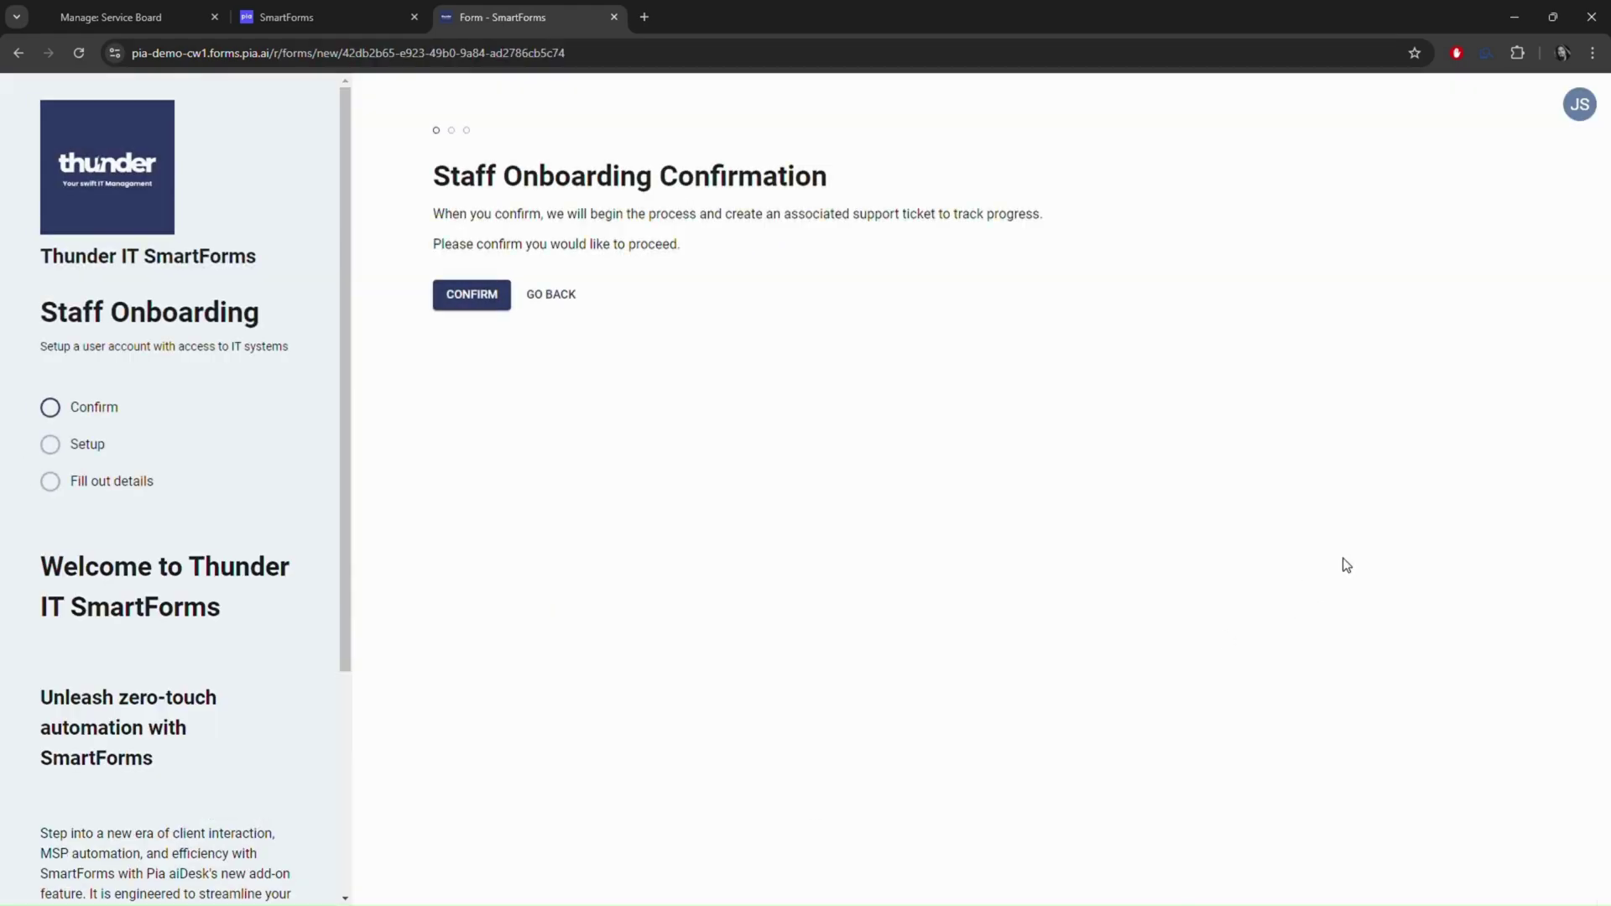
pyautogui.click(486, 295)
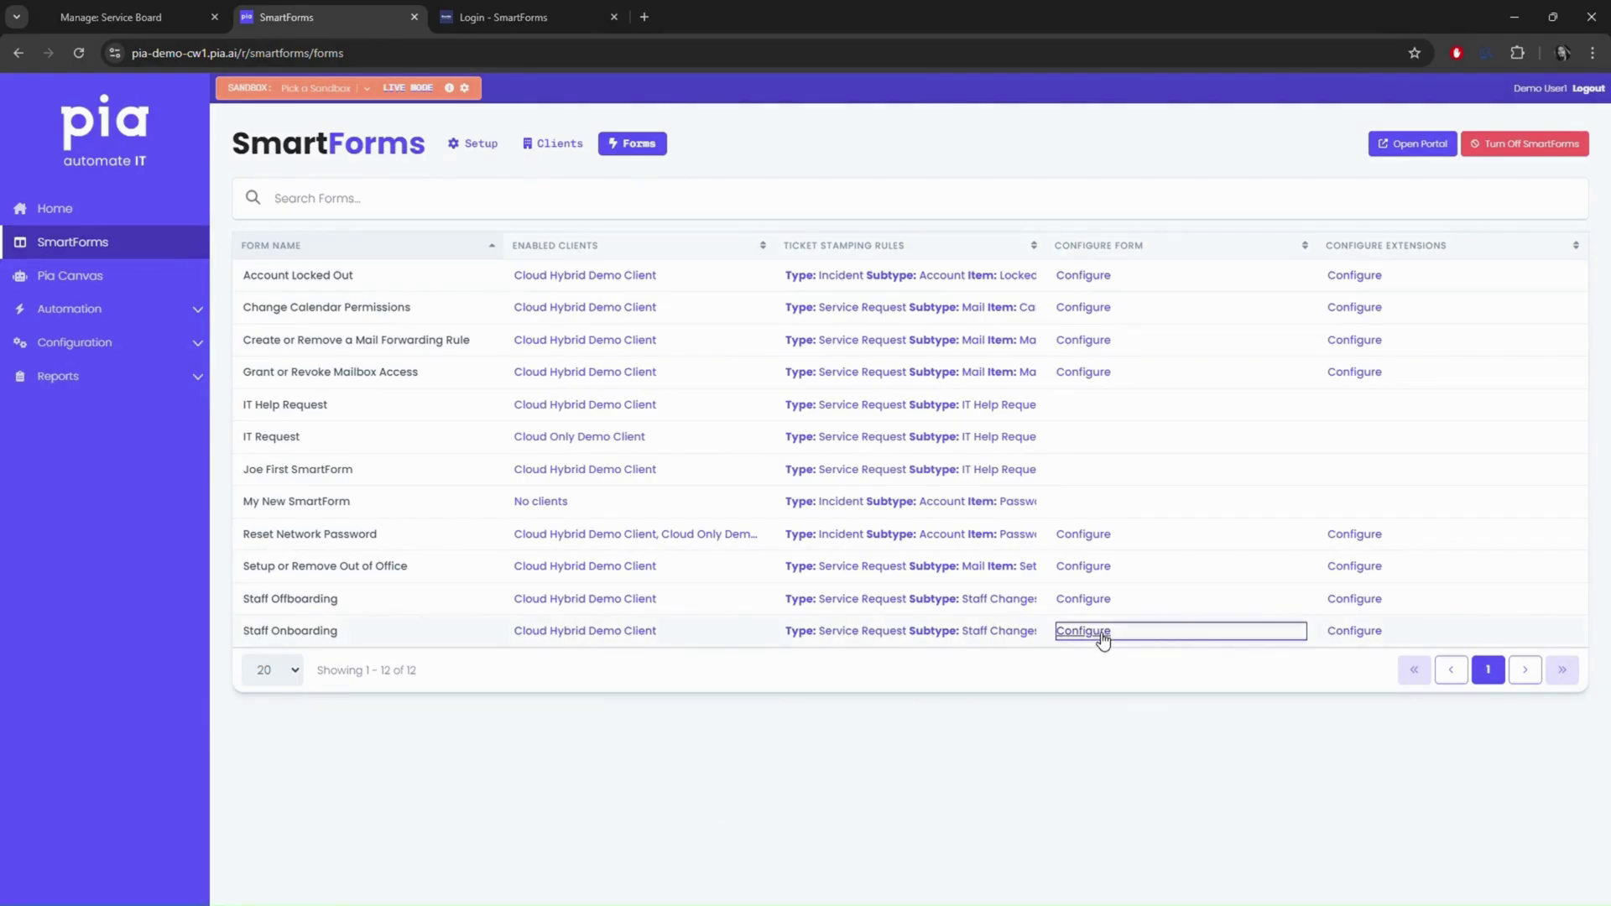
pyautogui.click(1100, 637)
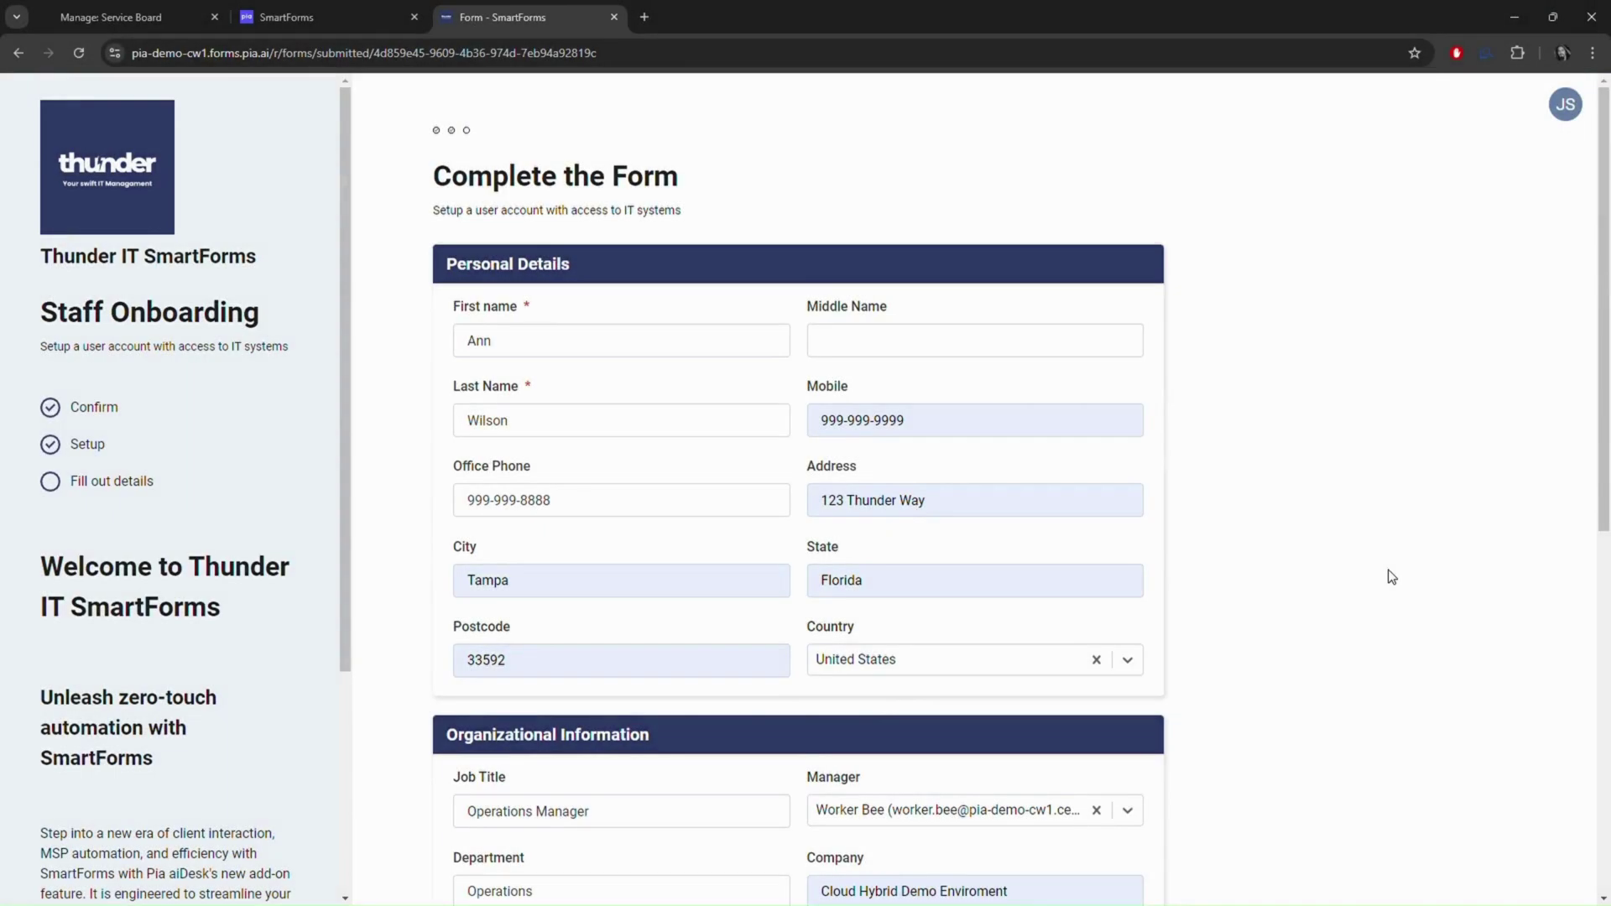
# Grant the new user a specific access level of Marketing.
pyautogui.scroll(-1, 1391, 577)
pyautogui.scroll(-1, 1392, 577)
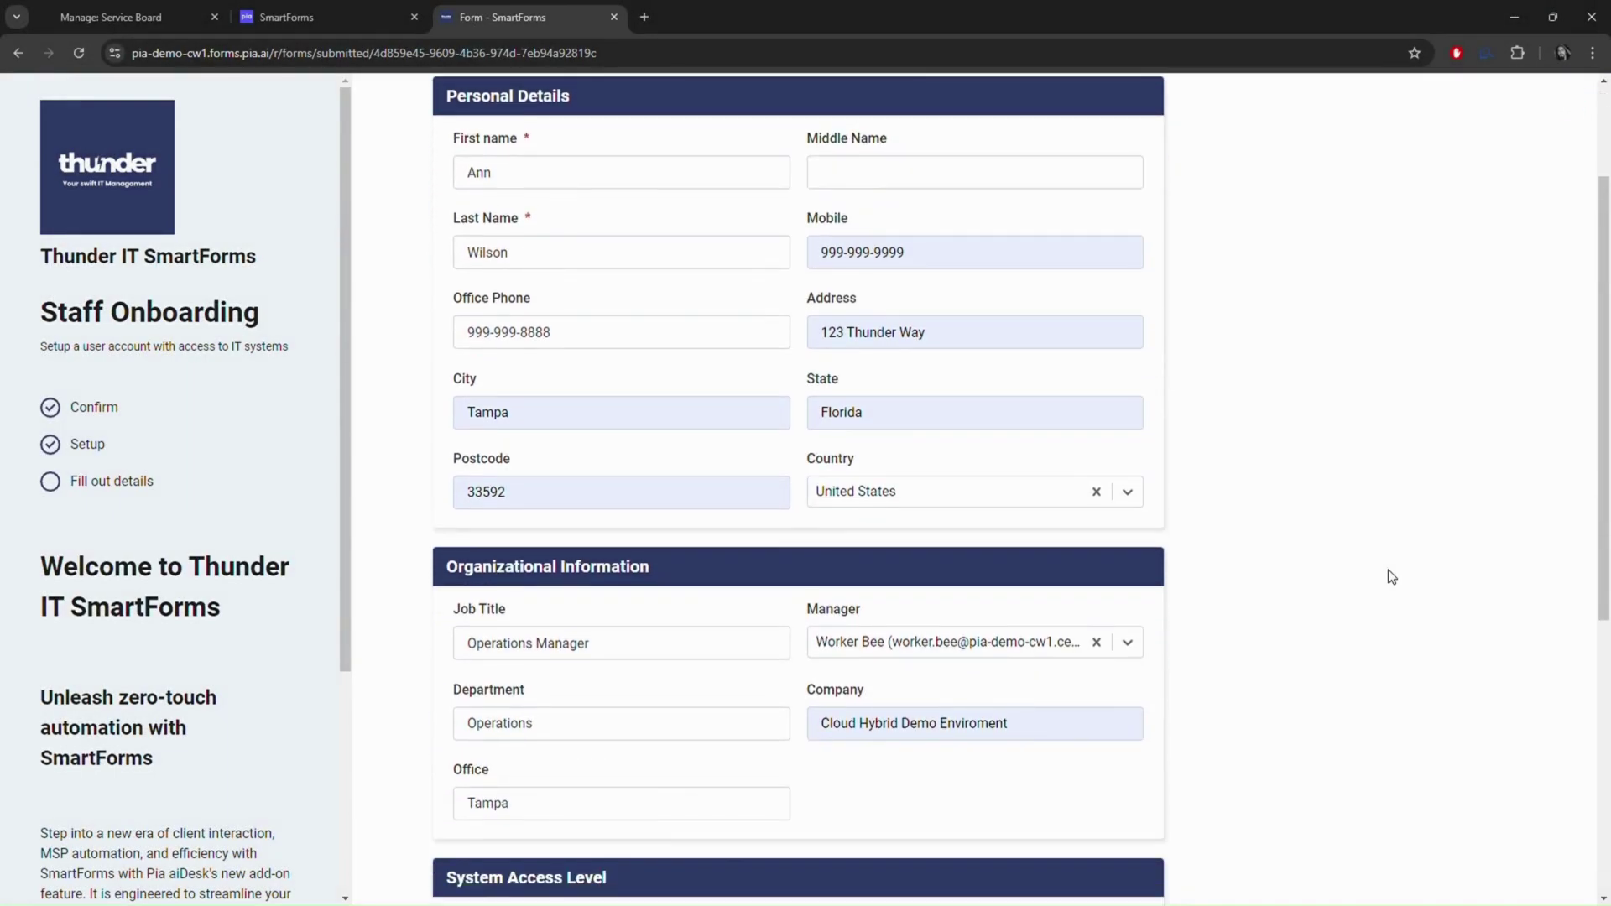
pyautogui.scroll(-5, 1391, 578)
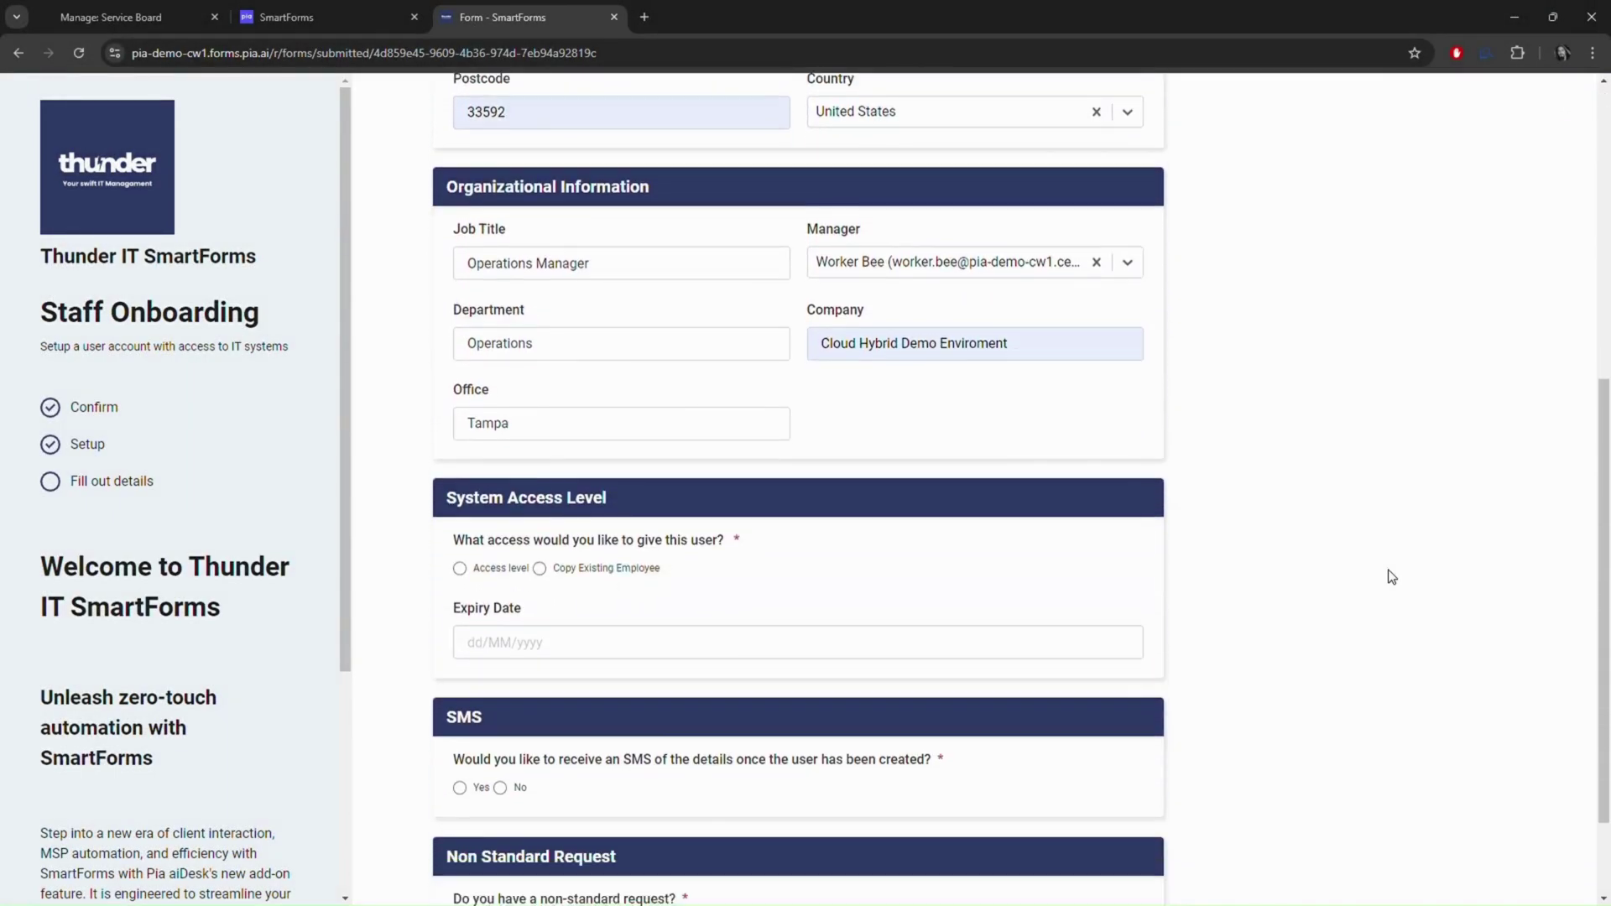
pyautogui.scroll(-2, 1392, 578)
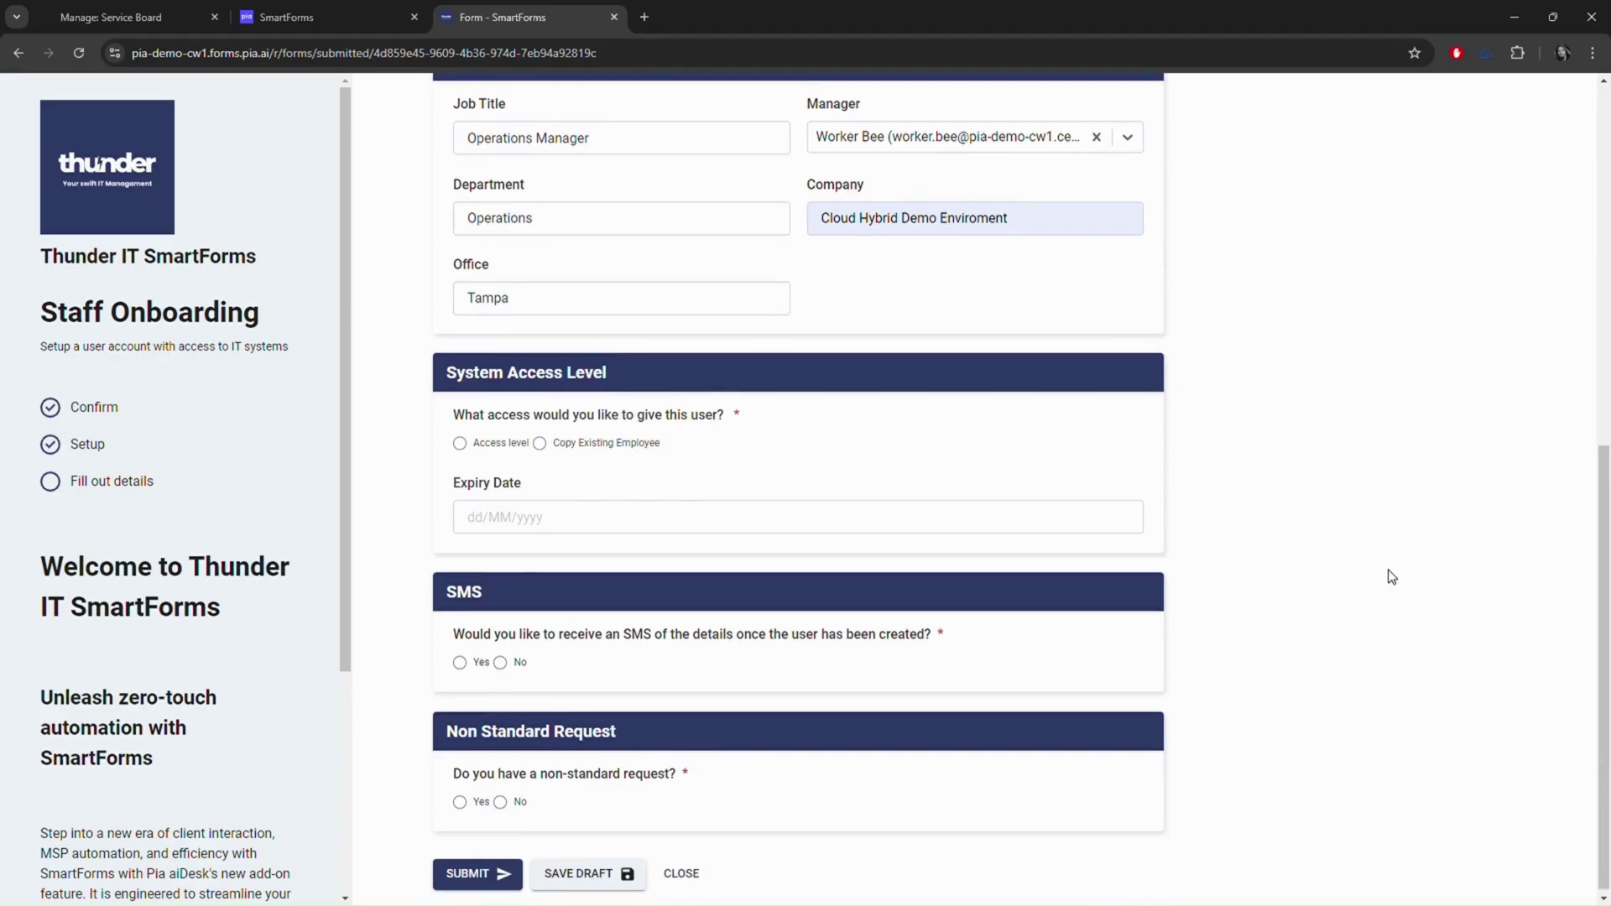
pyautogui.click(460, 440)
pyautogui.click(1095, 514)
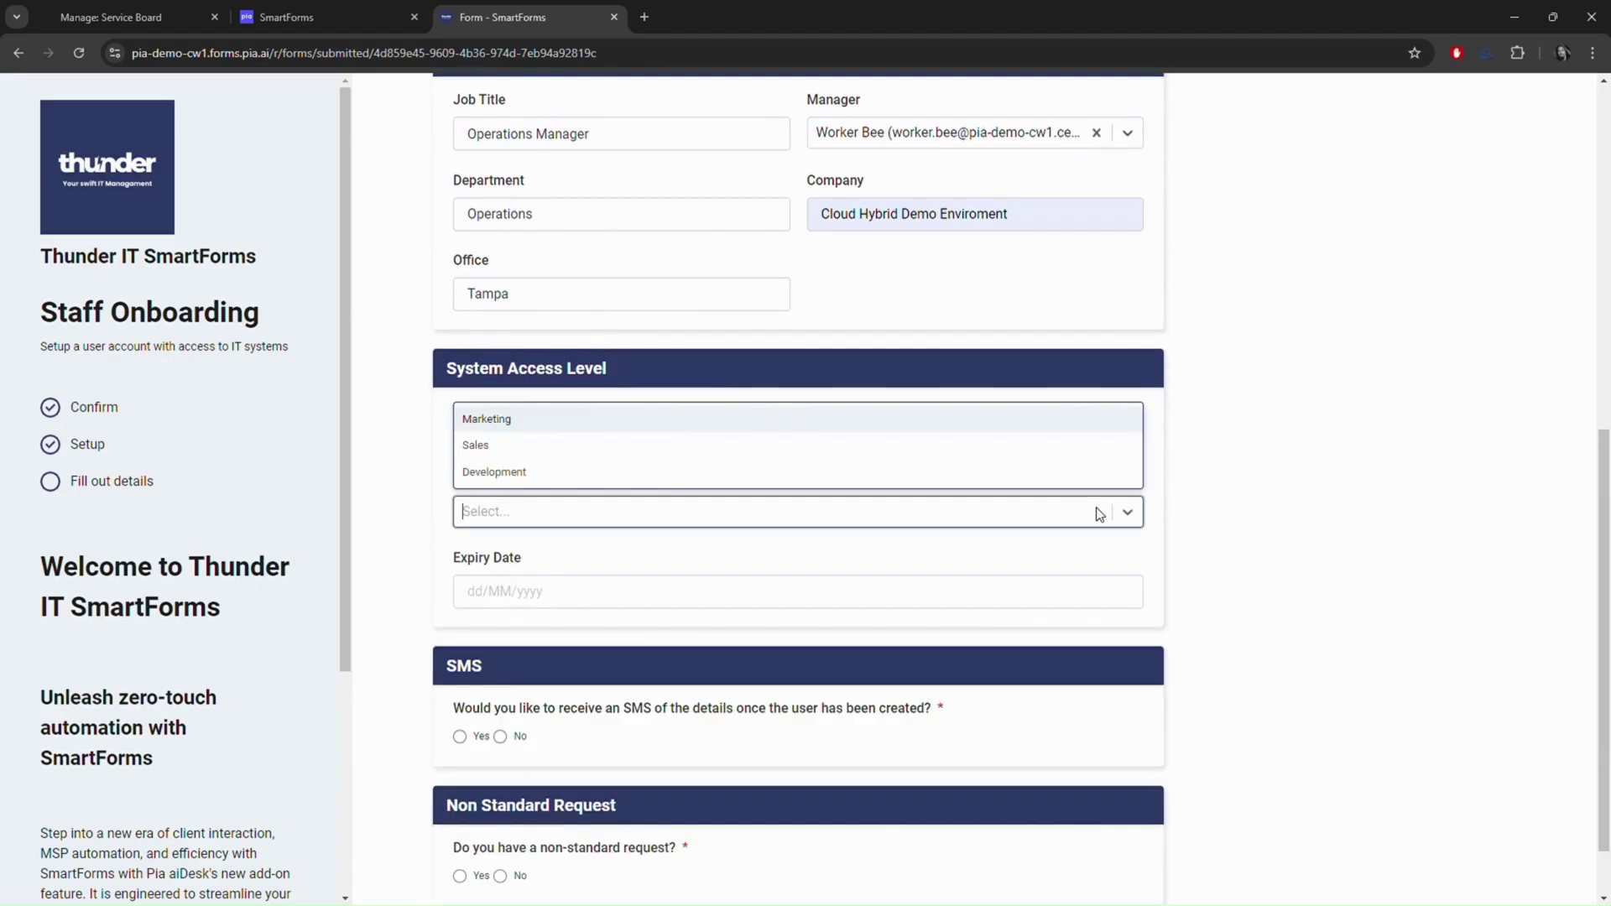
pyautogui.click(525, 422)
# Answer No to SMS details and non-standard request, and submit the onboarding form.
pyautogui.scroll(-1, 504, 658)
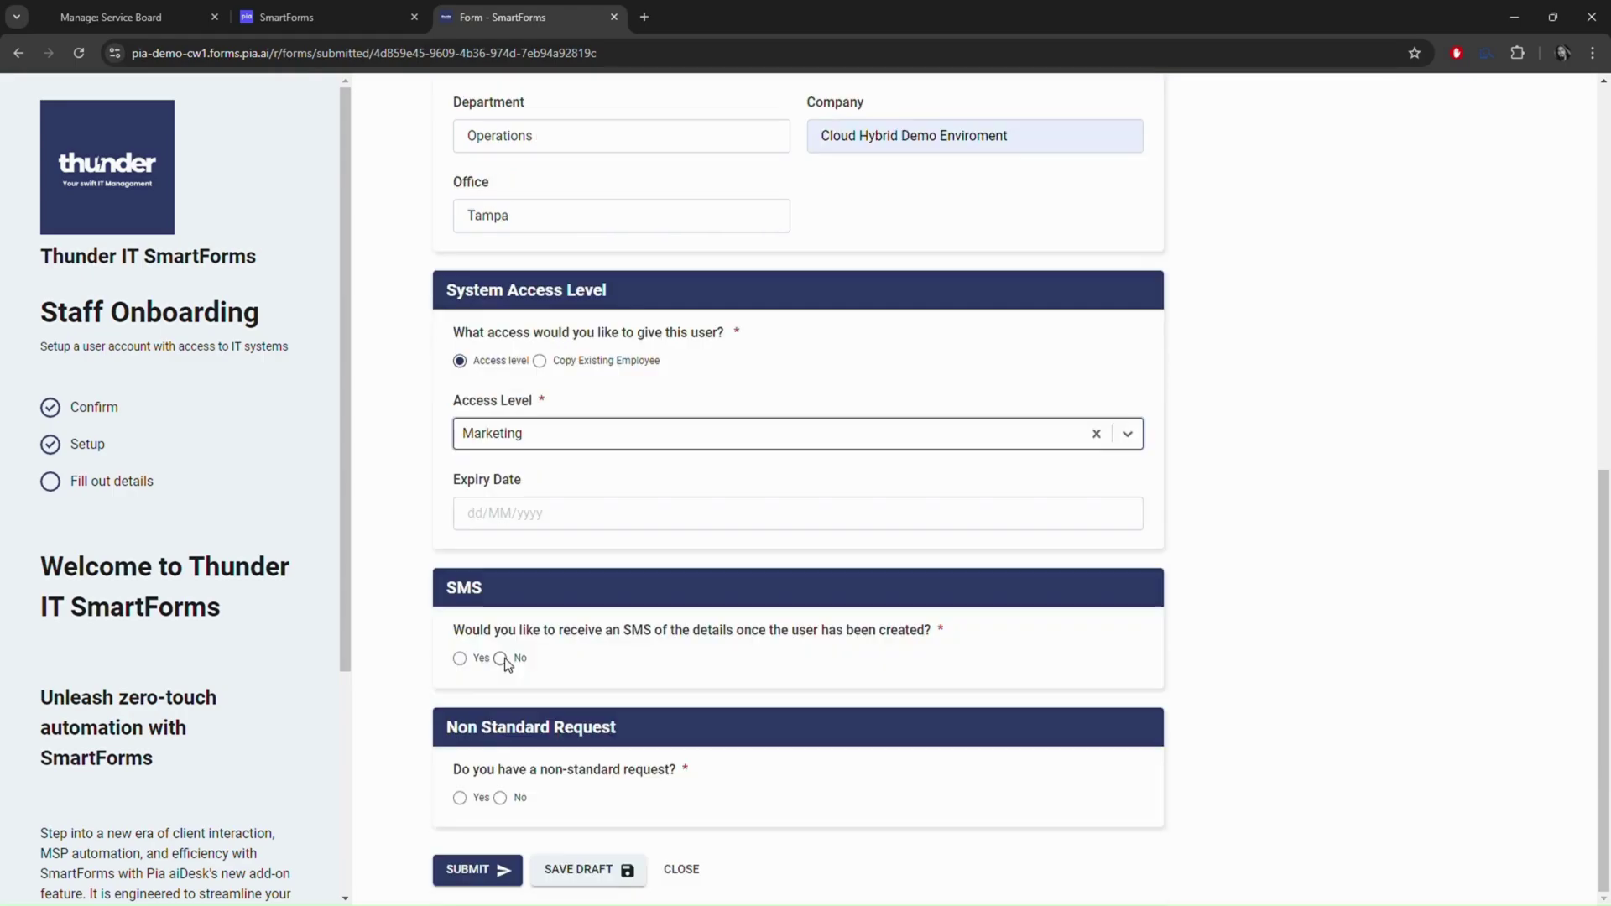
pyautogui.click(500, 658)
pyautogui.click(500, 798)
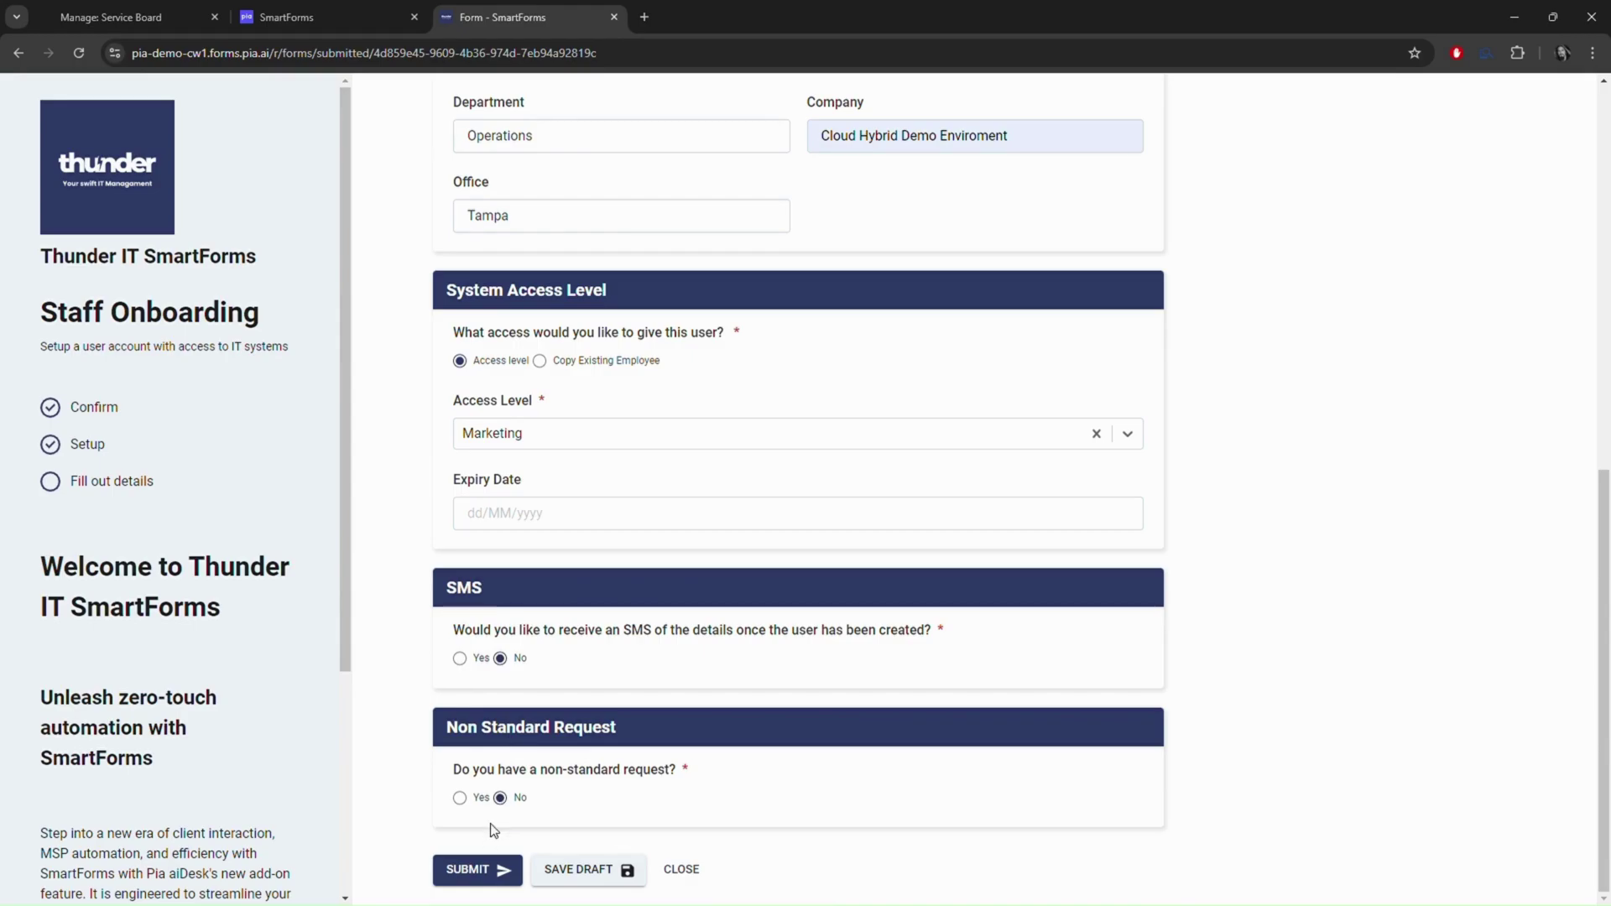
pyautogui.click(491, 871)
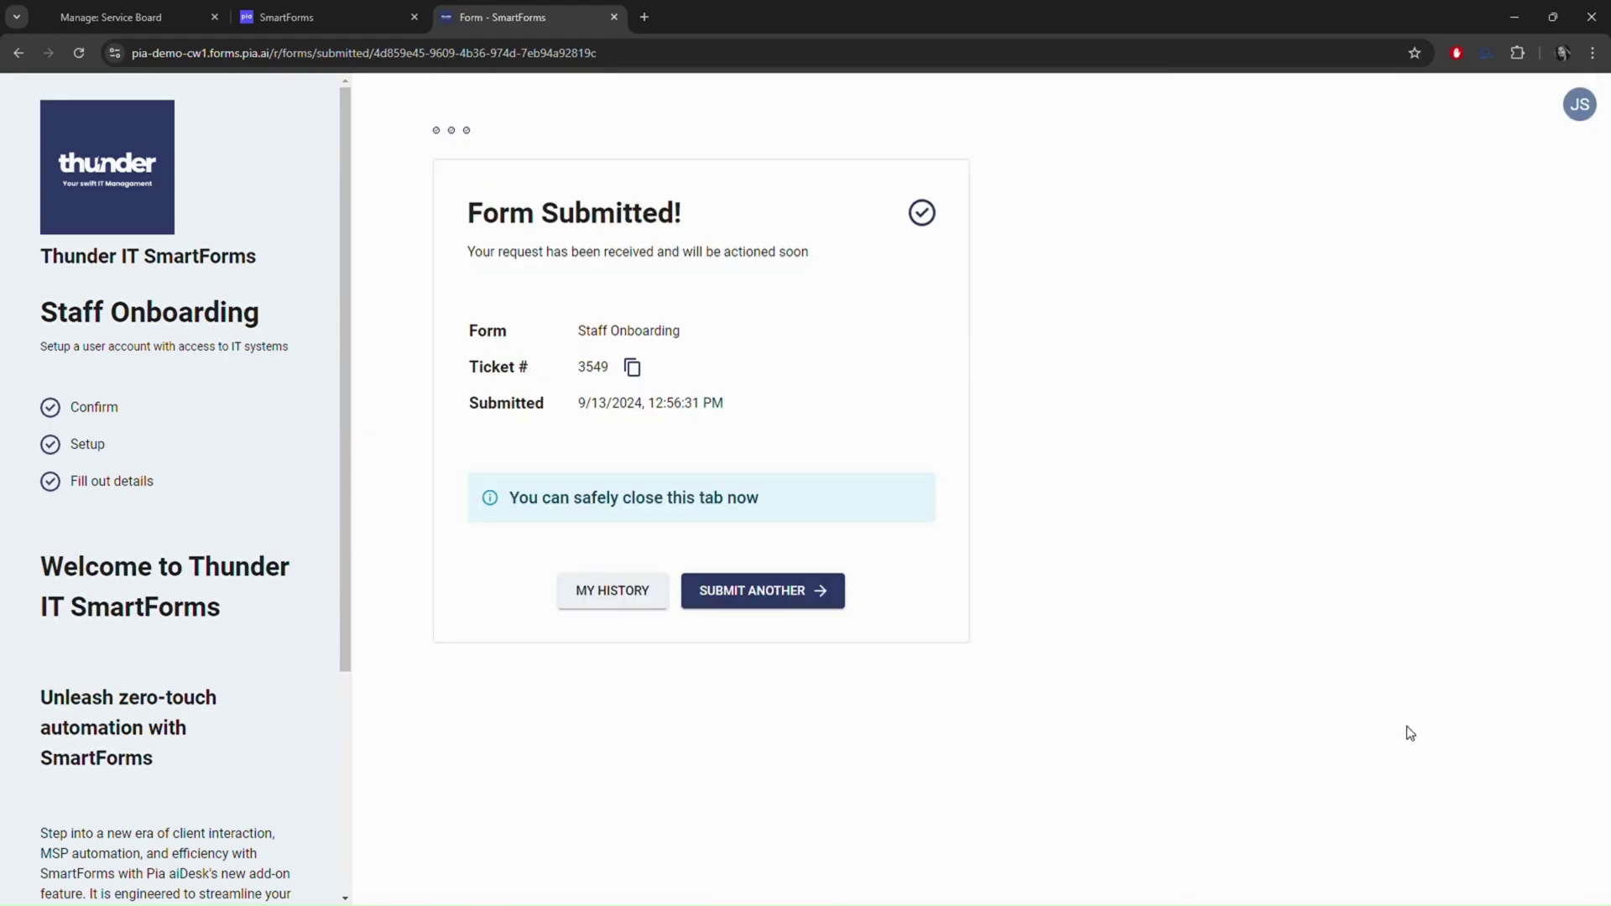
pyautogui.hotkey('ctrl', '1')
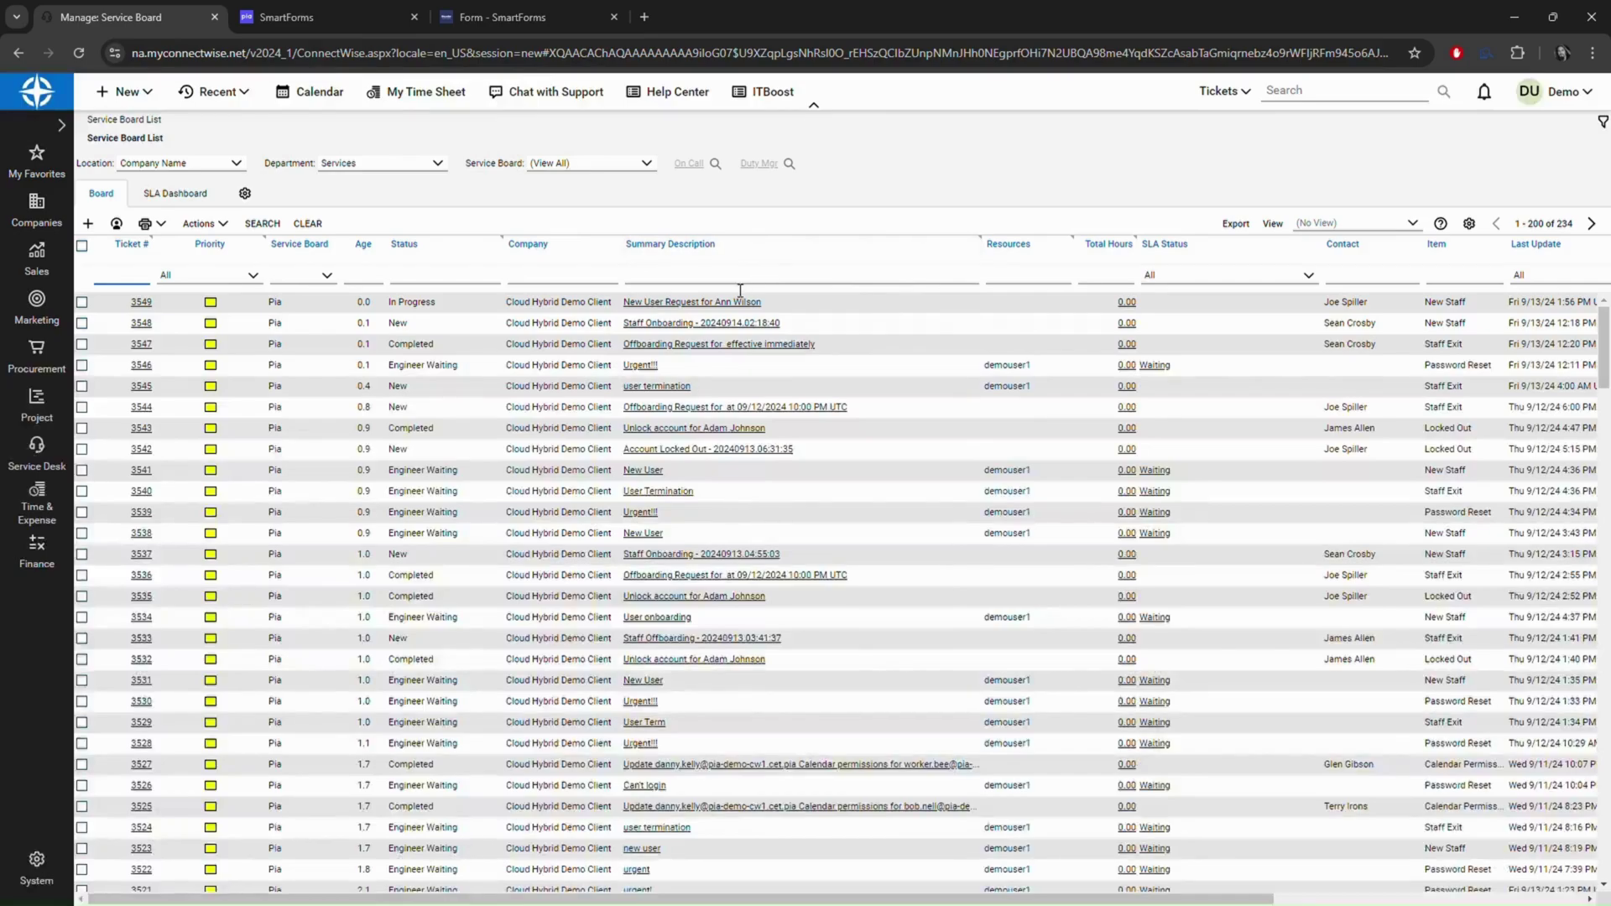
# Open ticket #3549, the New User Request, from the Service Board.
pyautogui.click(682, 303)
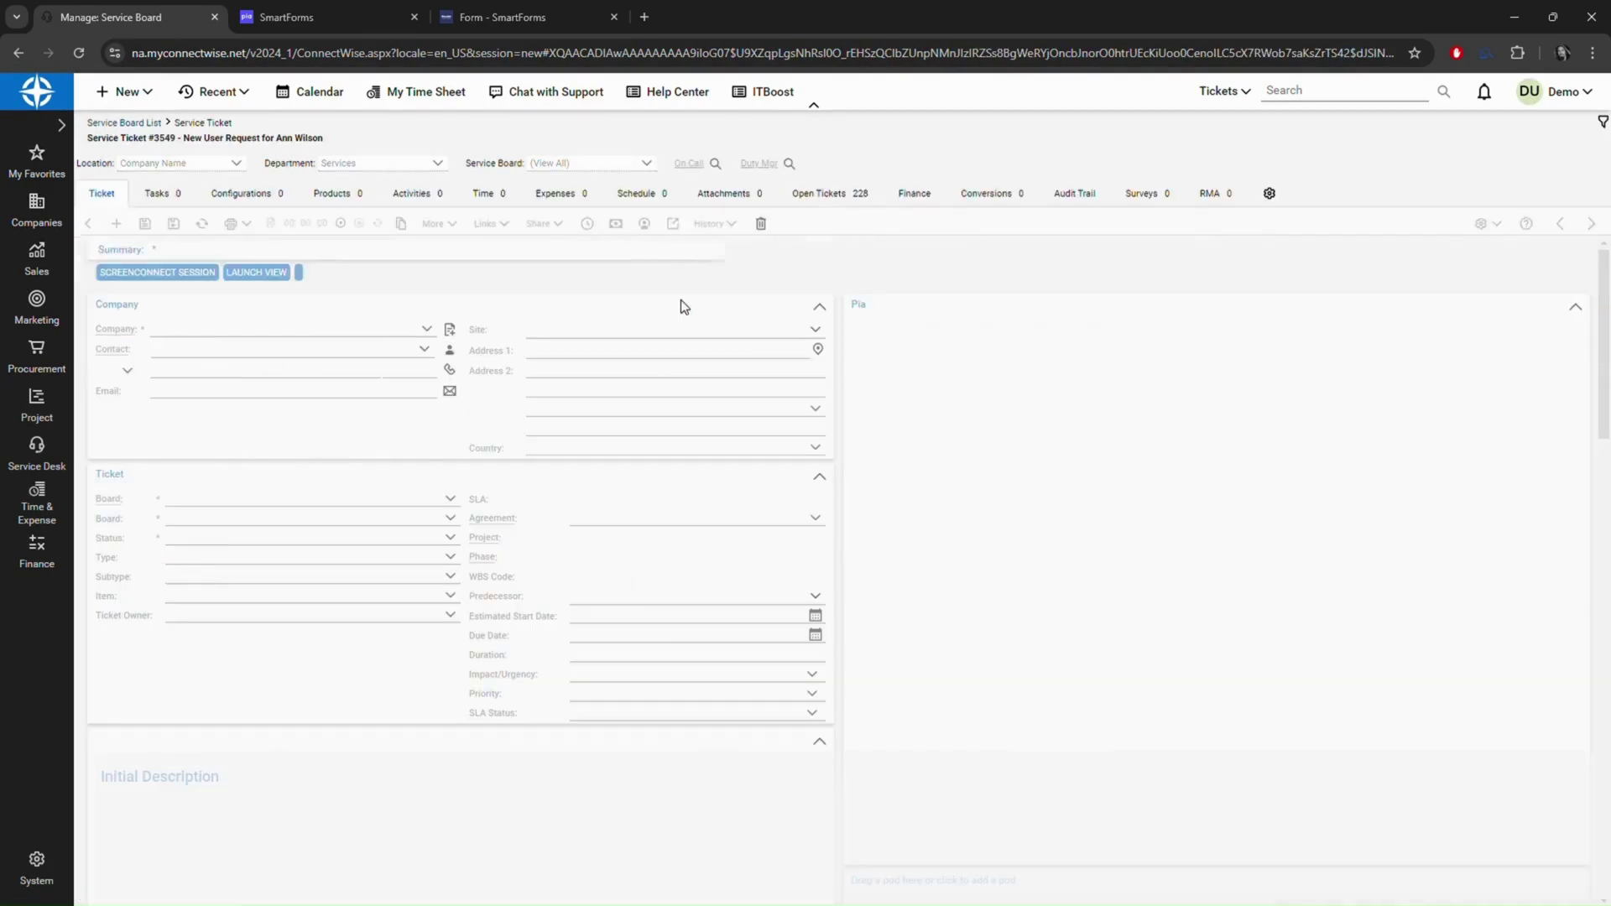